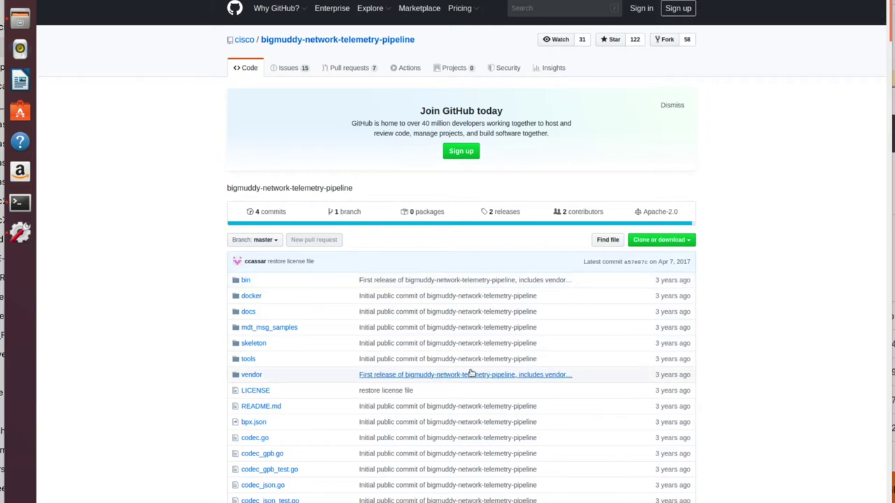
Step: Reveal the HTTPS clone URL for cisco/bigmuddy-network-telemetry-pipeline with 'Clone or download'
scroll(793, 247, "down", 3)
scroll(791, 246, "up", 3)
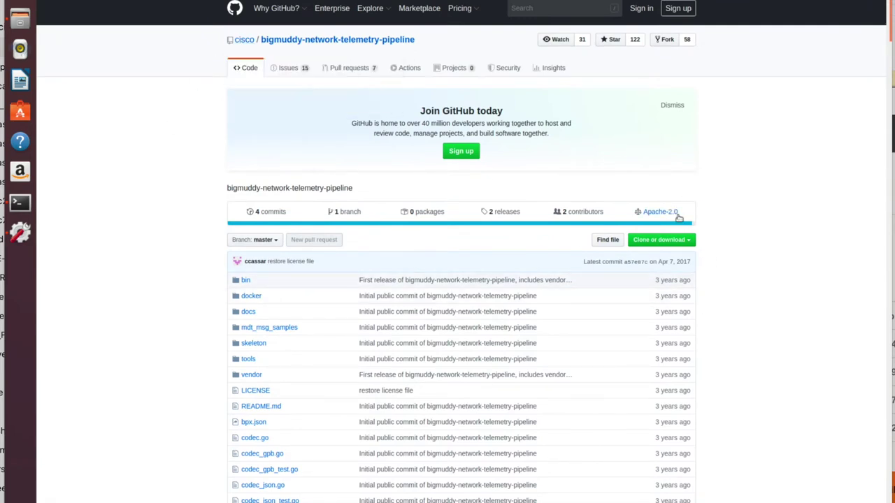
left_click(687, 240)
Step: Copy the repository's clone URL and list the current folder in the terminal with ls
left_click(678, 292)
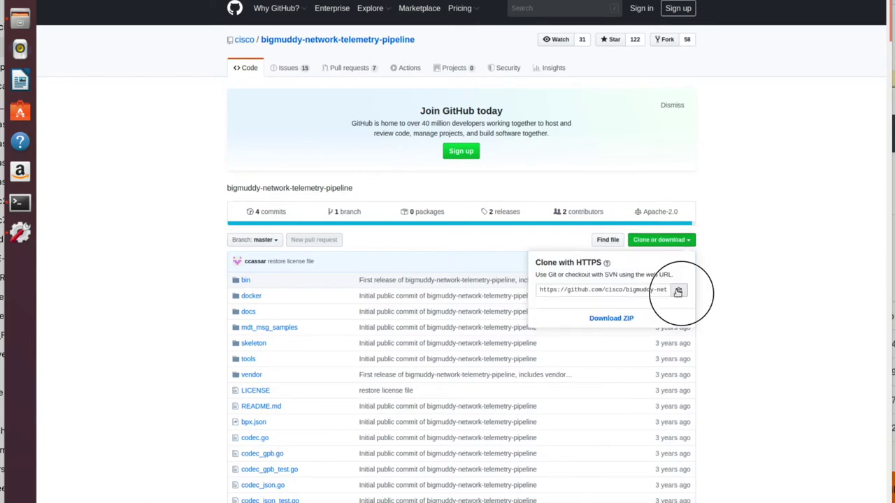
left_click(20, 202)
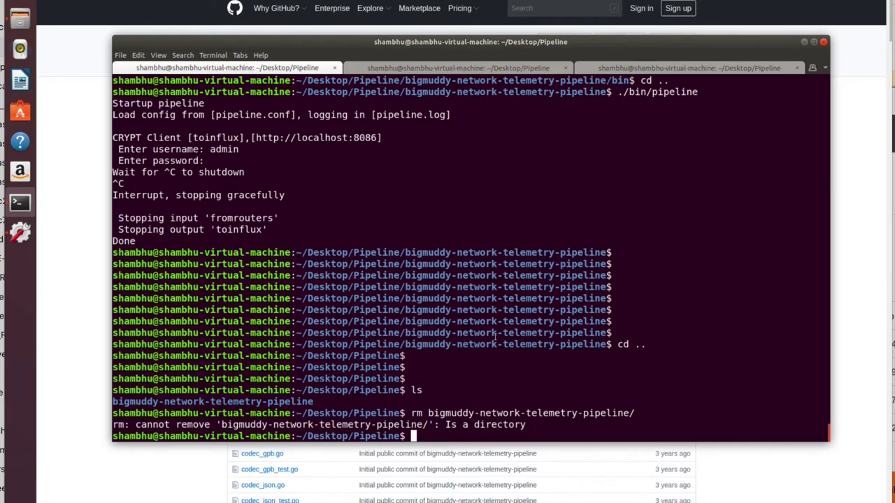
key("Return")
key("Return")
key("Return")
key("Return")
key("Return")
key("Return")
key("Return")
key("Return")
key("Return")
key("Return")
key("Return")
key("Return")
key("Return")
key("Return")
key("Return")
key("Return")
key("Return")
key("Return")
key("Return")
key("Return")
key("Return")
key("Return")
key("Return")
key("Return")
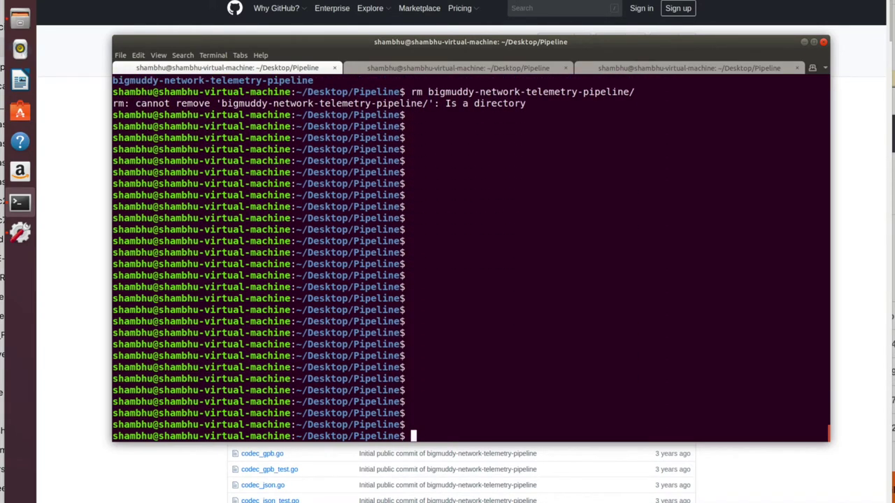
key("Return")
key("Return")
key("Return")
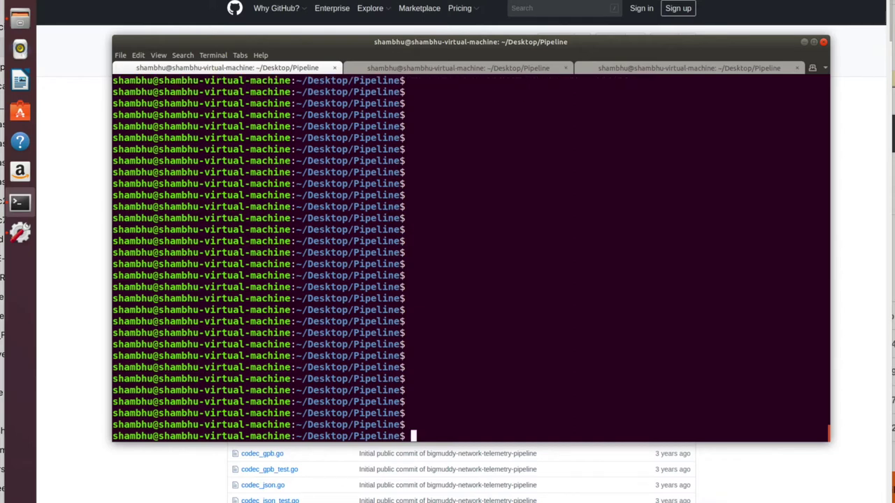
type("ls")
key("Return")
key("Return")
key("Return")
key("Return")
Step: Run git clone with the pasted bigmuddy-network-telemetry-pipeline repository URL
type("git clone")
key("super")
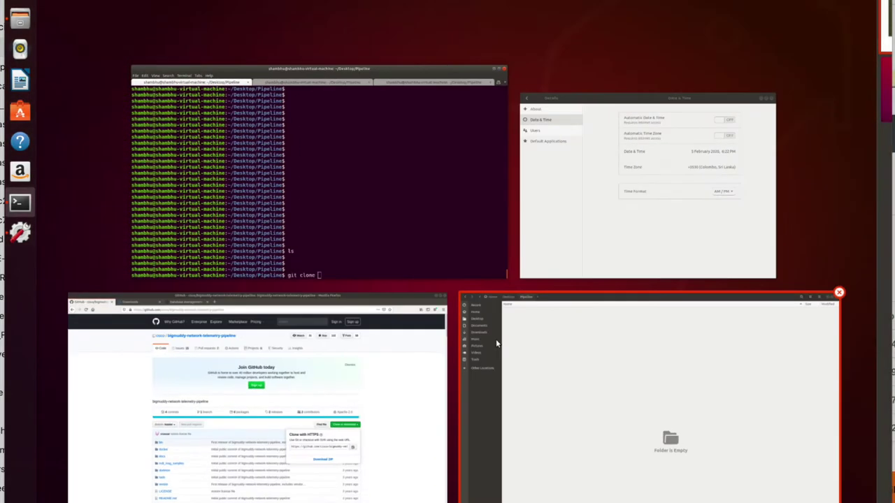
left_click(336, 207)
right_click(547, 383)
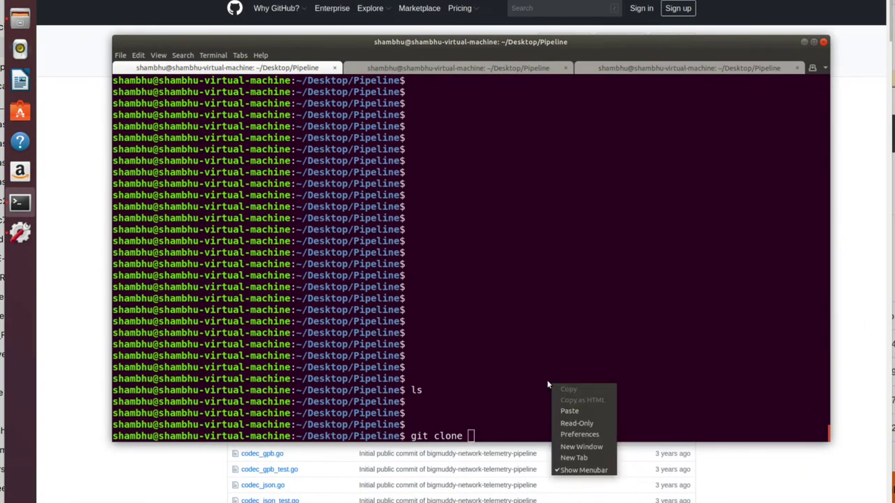
left_click(573, 412)
key("Return")
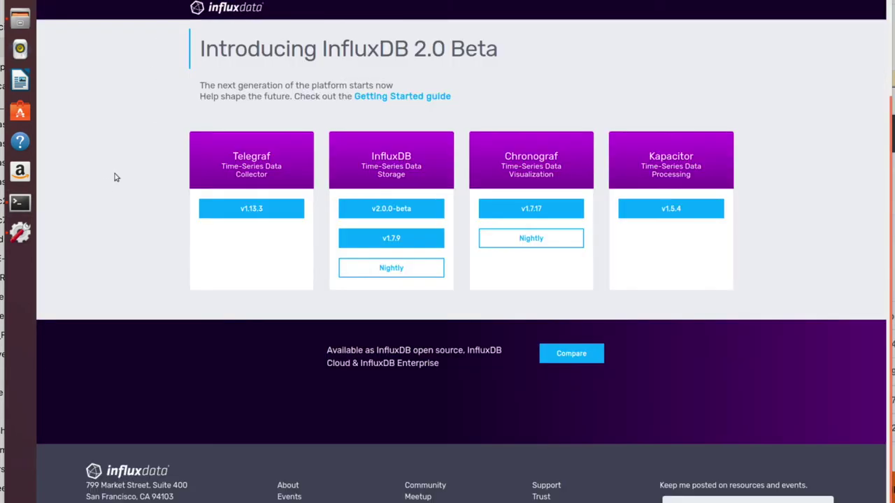
scroll(106, 185, "up", 3)
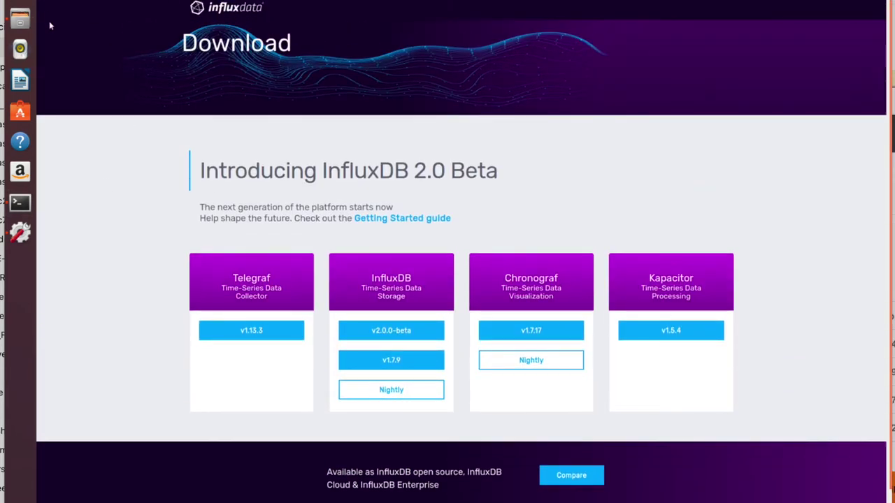
key("alt+Left")
left_click(203, 10)
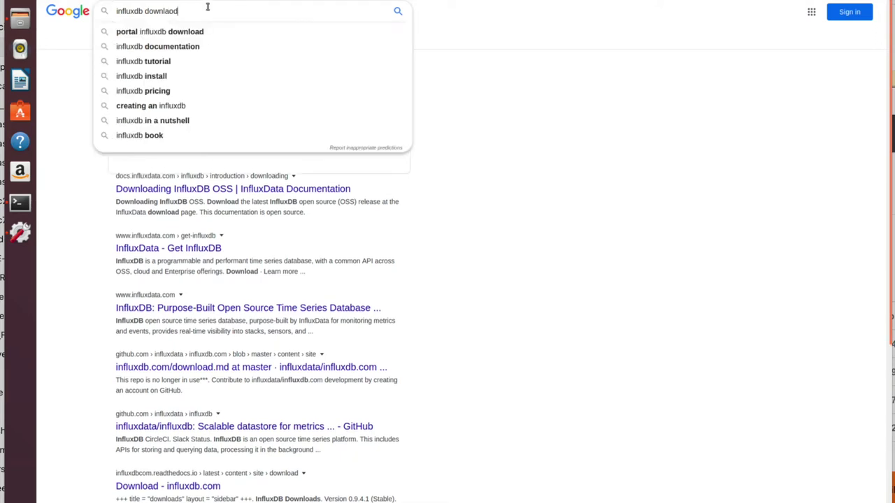
left_click(531, 224)
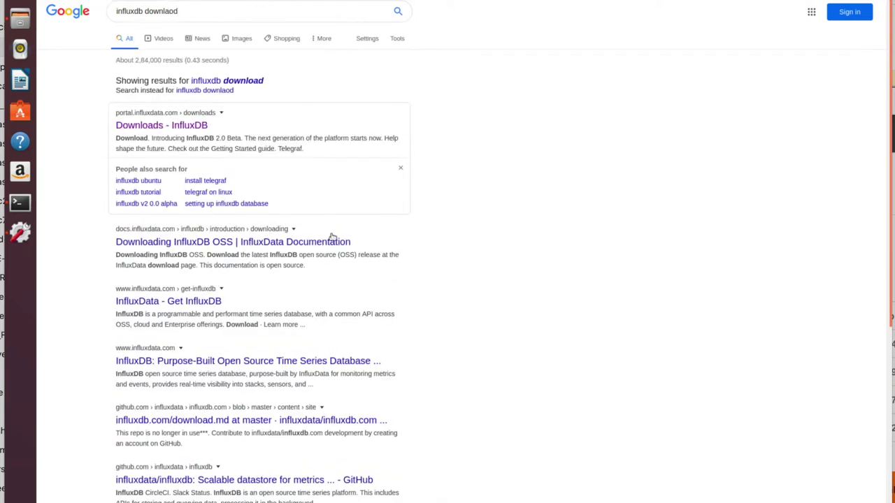
left_click(172, 124)
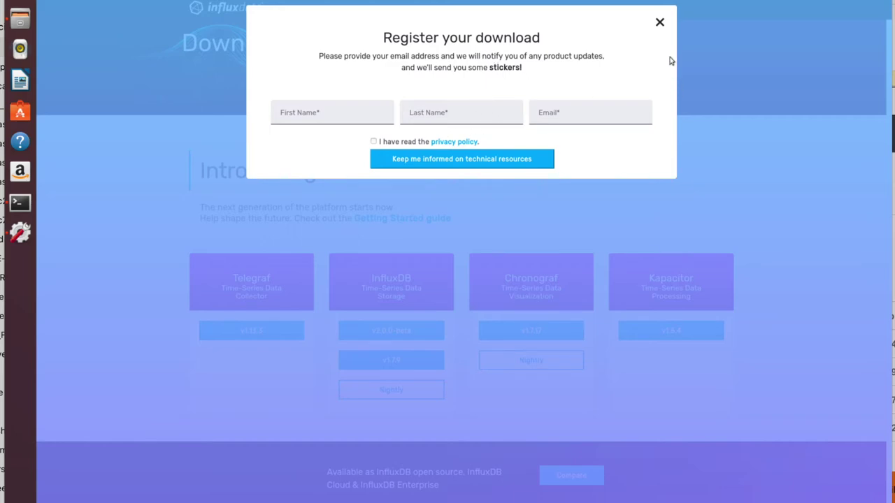
left_click(657, 23)
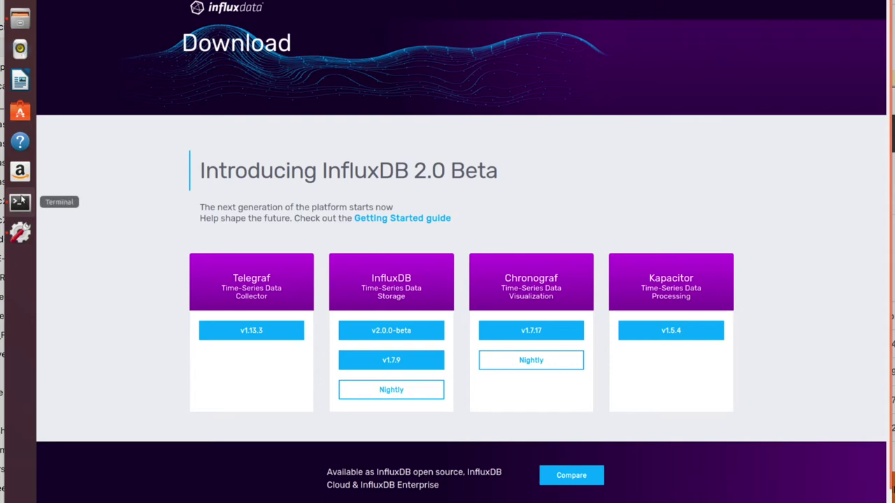
left_click(20, 203)
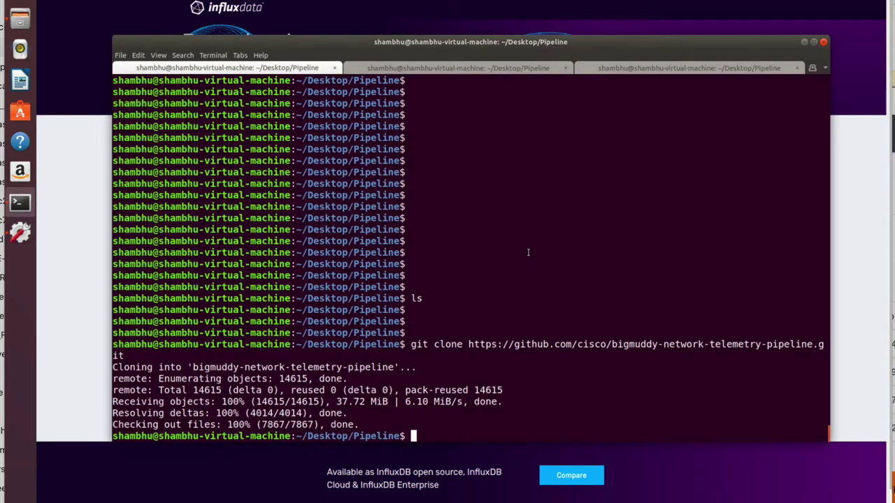
Step: Run 'influxd version' to check the installed InfluxDB build
key("Return")
key("Return")
key("Return")
key("Return")
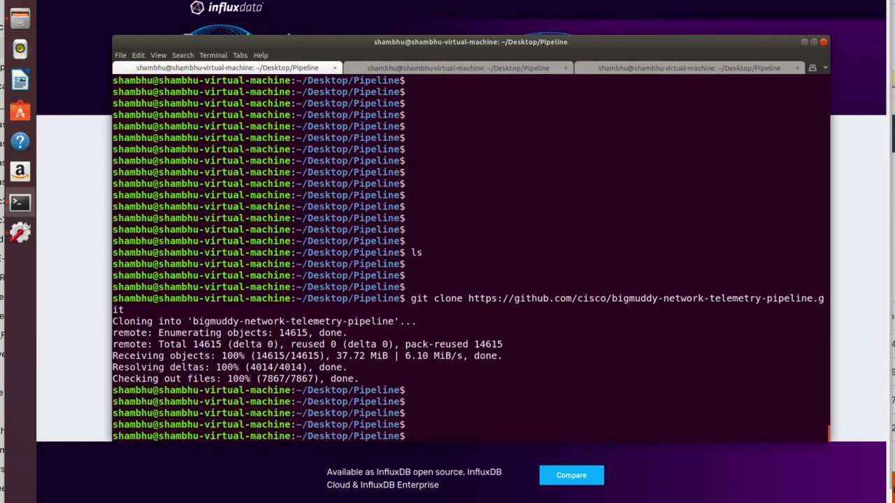
type("influx")
type("d b")
key("Tab")
key("BackSpace")
key("BackSpace")
key("BackSpace")
key("BackSpace")
key("BackSpace")
key("BackSpace")
key("BackSpace")
key("BackSpace")
key("BackSpace")
key("BackSpace")
key("BackSpace")
key("BackSpace")
key("BackSpace")
key("BackSpace")
key("BackSpace")
key("BackSpace")
key("BackSpace")
key("BackSpace")
key("BackSpace")
key("BackSpace")
key("BackSpace")
key("BackSpace")
key("BackSpace")
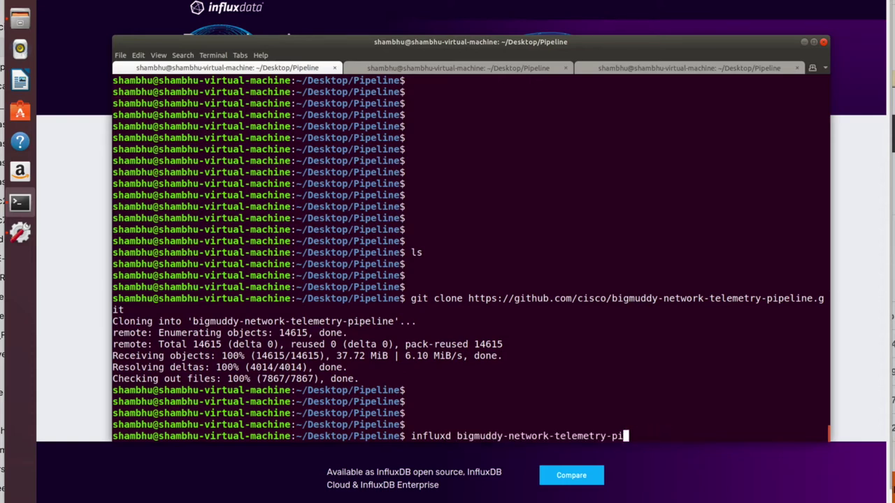
type("versi")
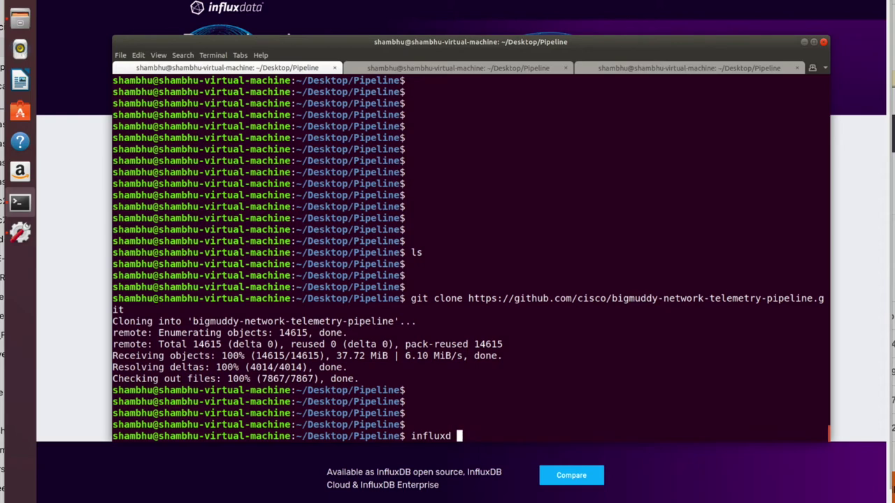
type("on")
key("Return")
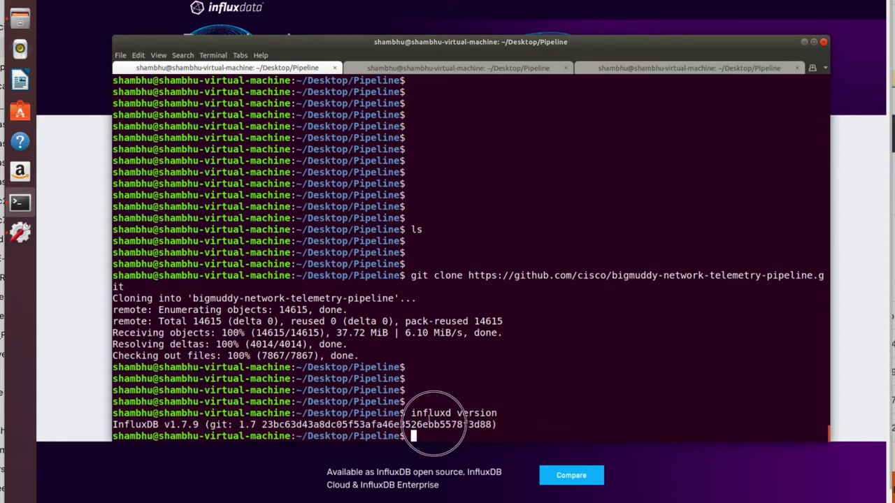
Step: Highlight the reported commit hash and version v1.7.9, then move to the second tab
double_click(263, 425)
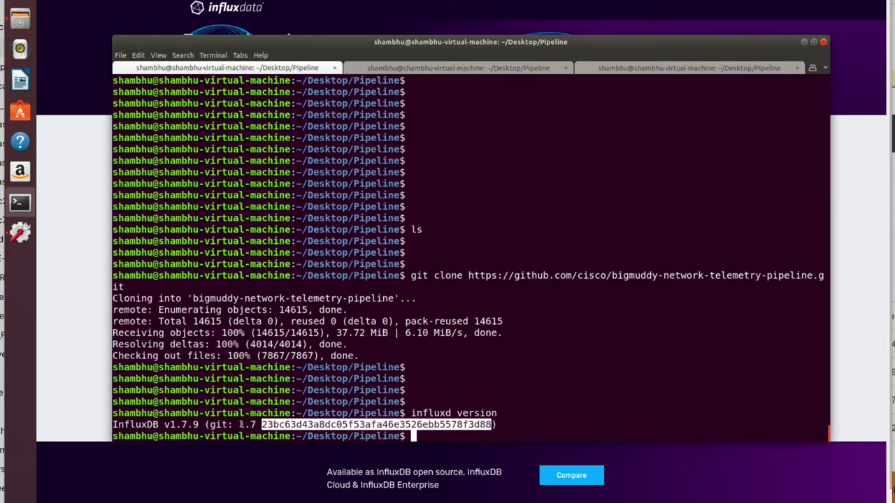
double_click(181, 425)
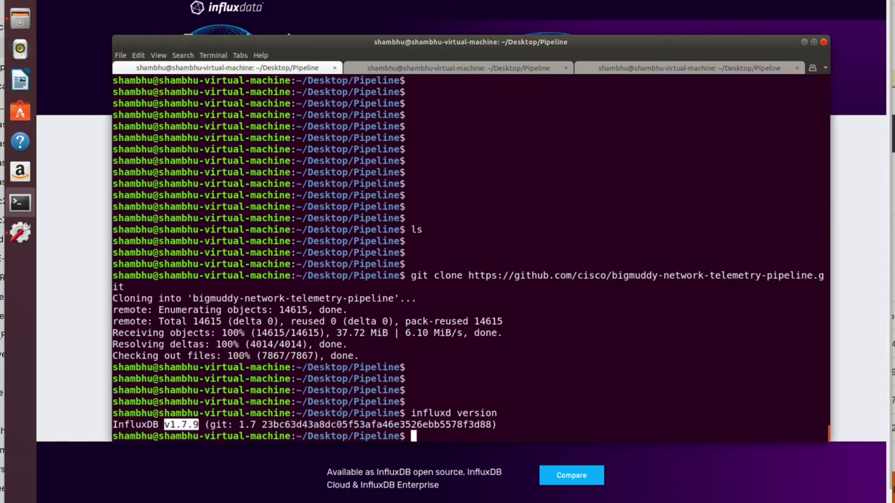
left_click(474, 402)
key("Return")
key("Return")
key("Return")
key("Return")
key("Return")
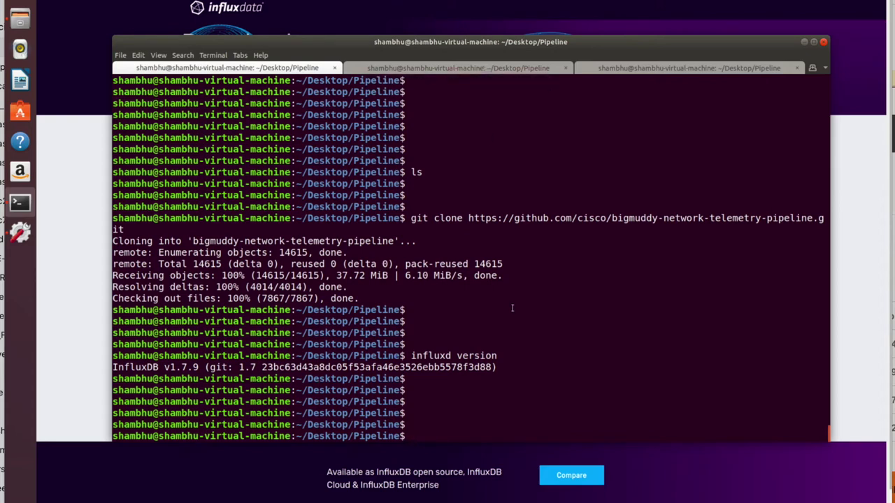
left_click(515, 68)
Step: Start the InfluxDB server as root with 'sudo influxd', entering the account password
key("Return")
key("Return")
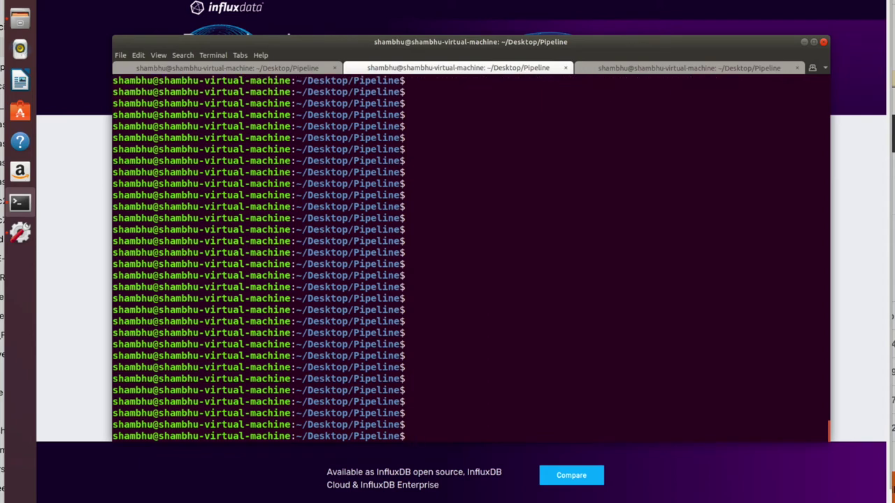
type("influxd")
key("ctrl+a")
type("sudo")
key("Return")
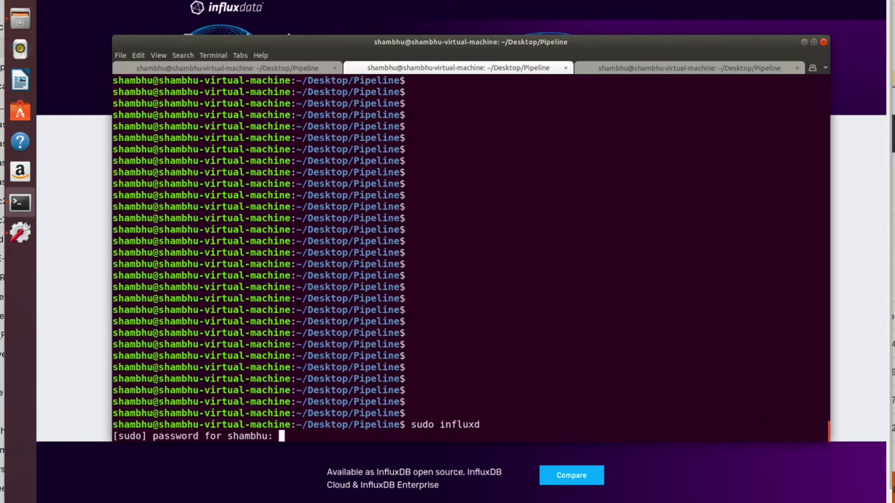
key("Return")
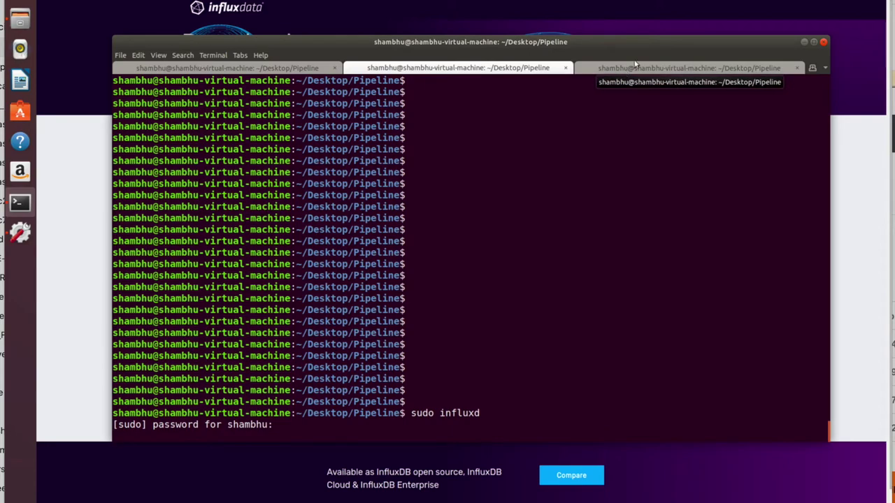
key("Return")
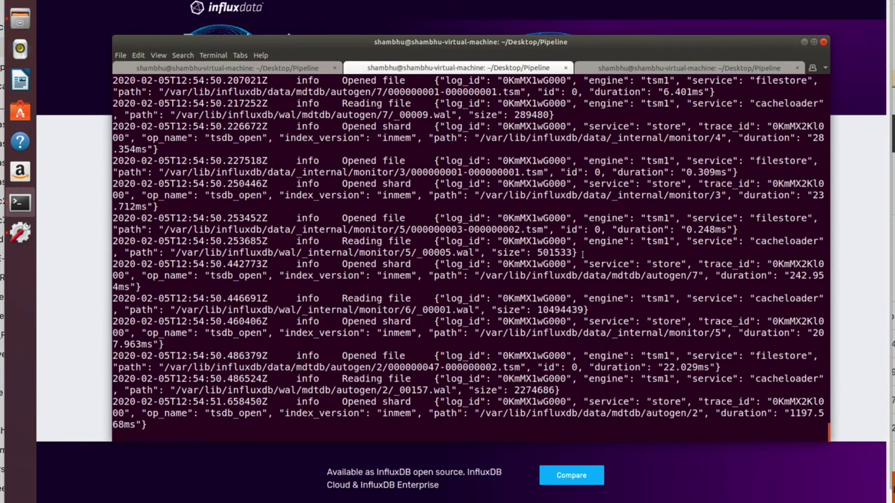
Step: Confirm the server is listening on port 8086, then type influx in the third tab
scroll(582, 253, "up", 15)
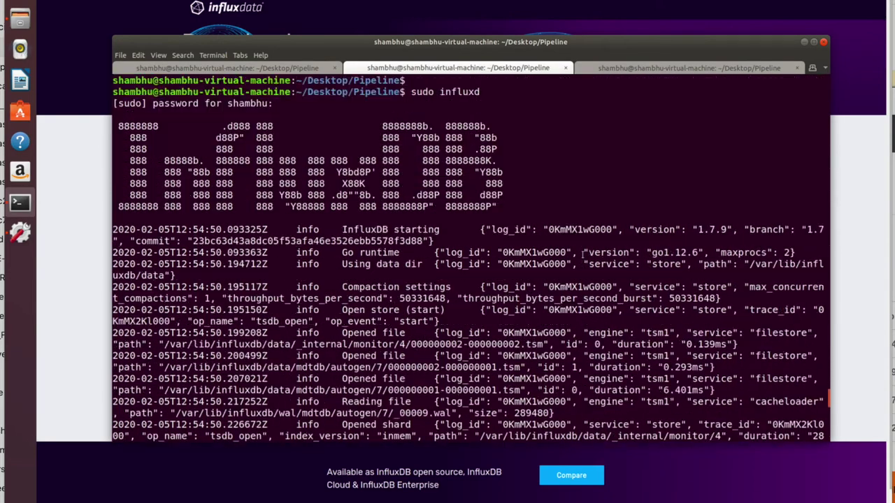
scroll(582, 252, "down", 15)
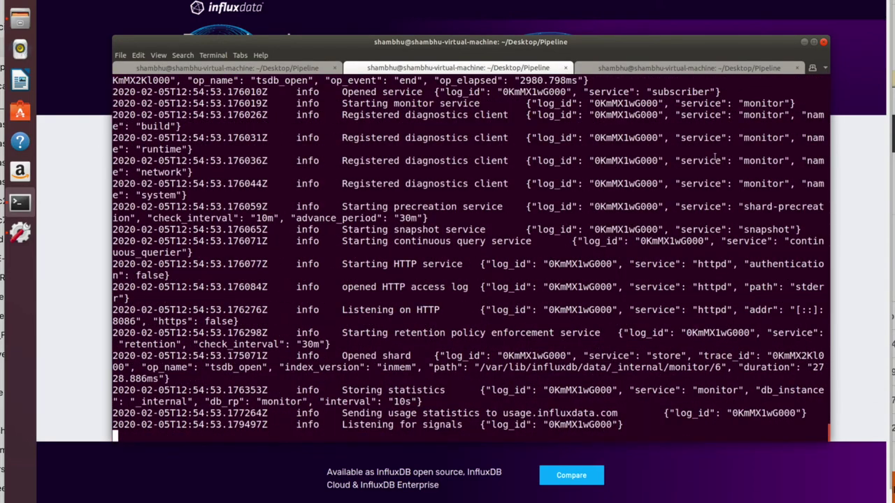
left_click(679, 68)
type("i")
type("nflu")
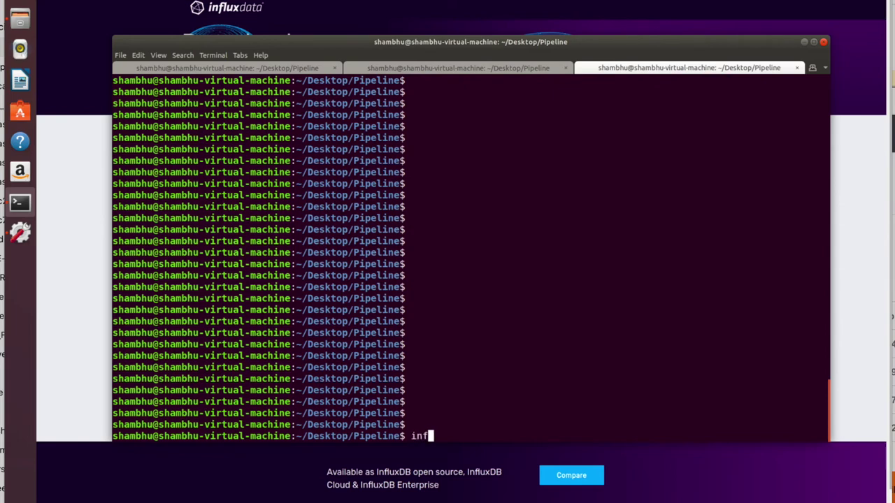
type("x")
Step: Launch the influx shell, connecting to localhost:8086 with shell version 1.7.9
key("Return")
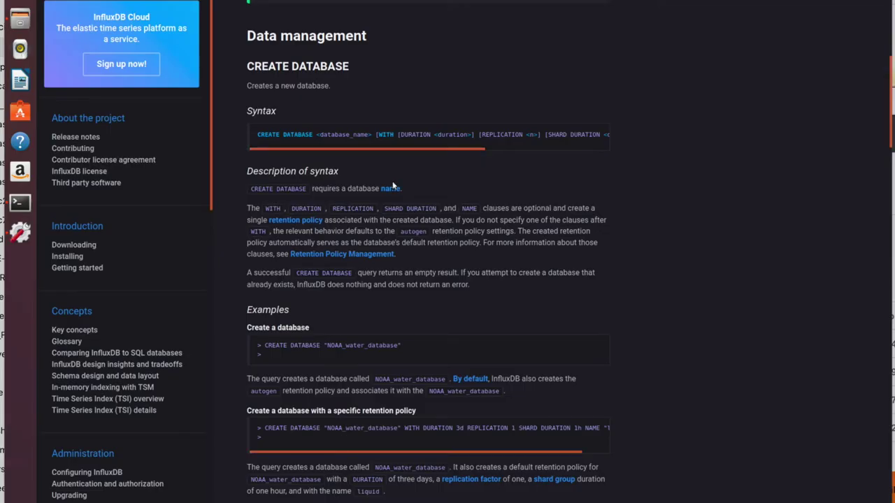
Step: Select the example CREATE DATABASE "NOAA_water_database" command in the InfluxDB docs
scroll(393, 185, "up", 5)
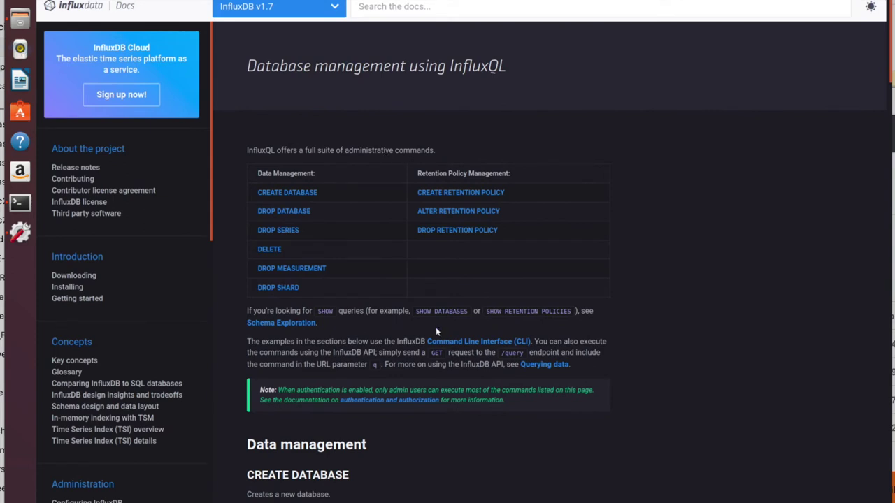
scroll(436, 326, "down", 10)
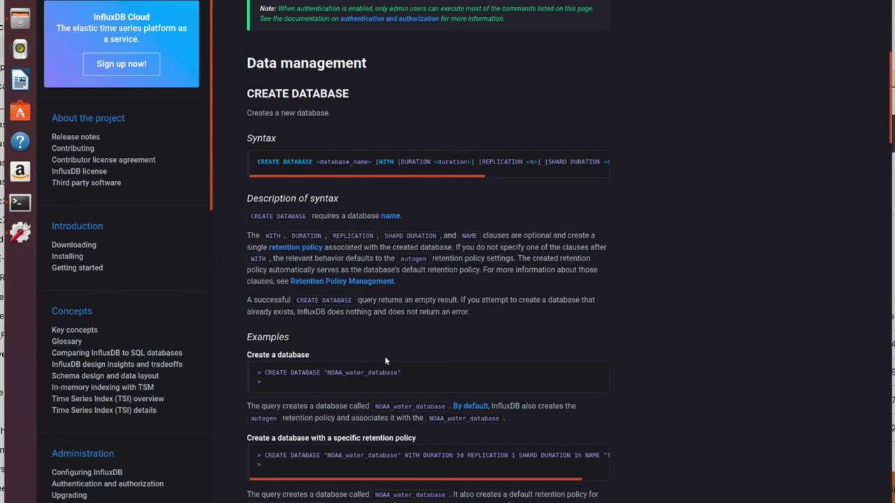
scroll(385, 361, "down", 7)
scroll(385, 360, "up", 7)
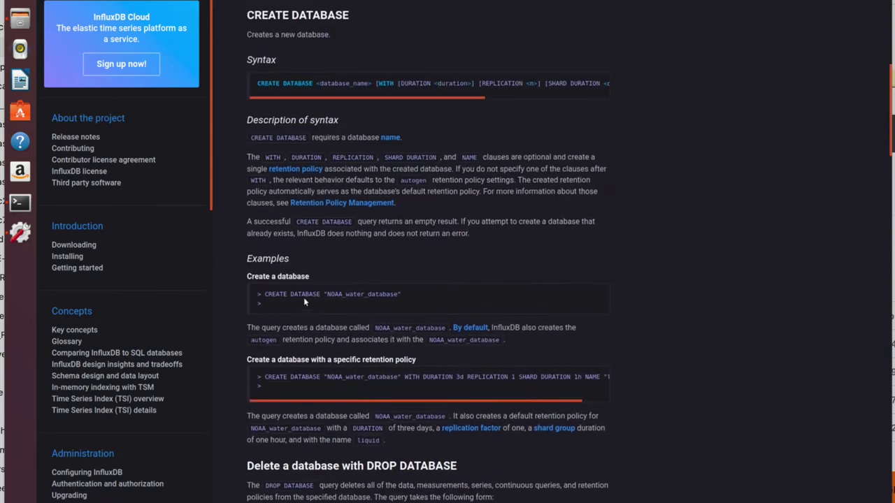
left_click_drag(243, 375, 402, 373)
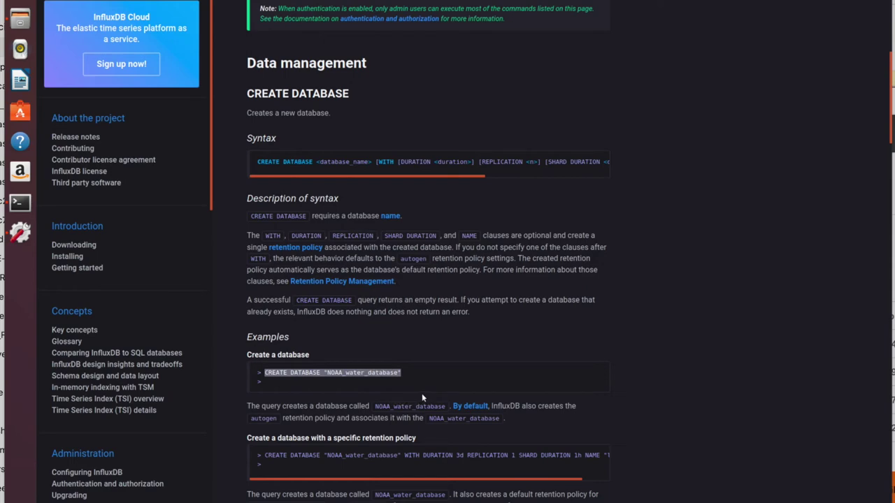
key("super+Tab")
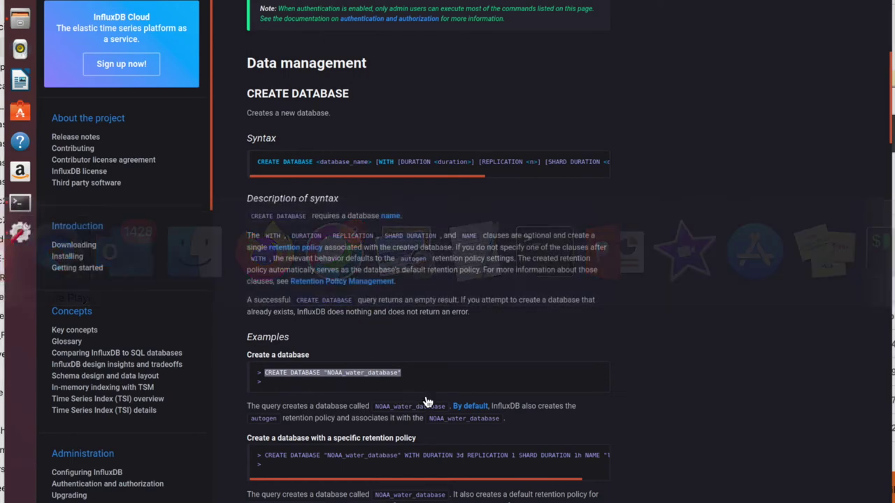
Step: Run 'show databases' in the influx shell
left_click(19, 203)
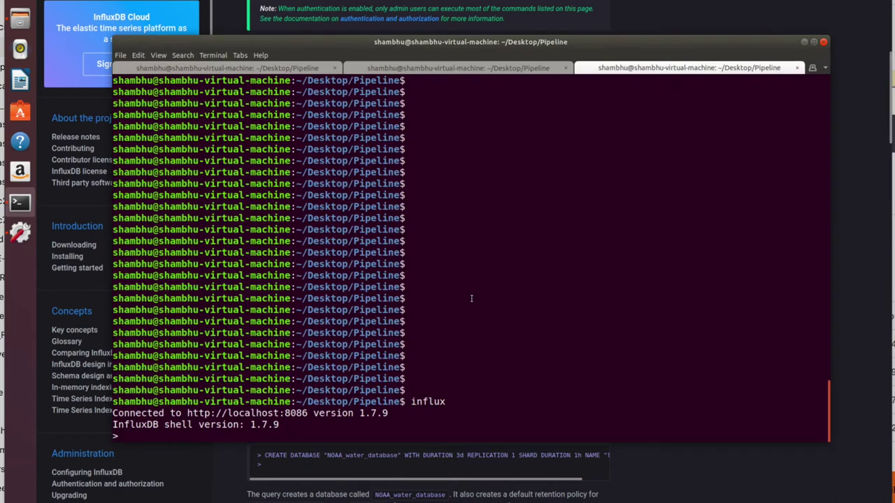
key("Return")
key("Return")
key("Return")
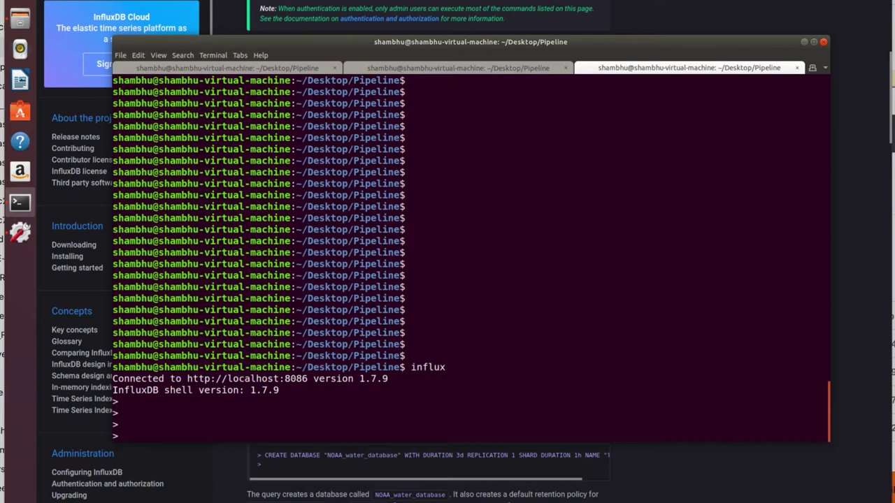
type("show databases")
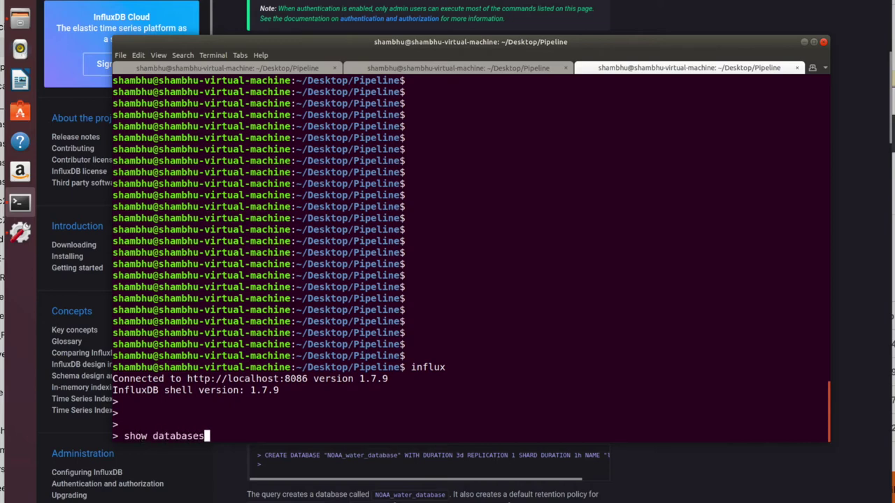
key("Return")
Step: Highlight mdtdb in the database list, then review the git clone output in the first tab
left_click_drag(133, 419, 120, 359)
left_click(188, 391)
double_click(126, 425)
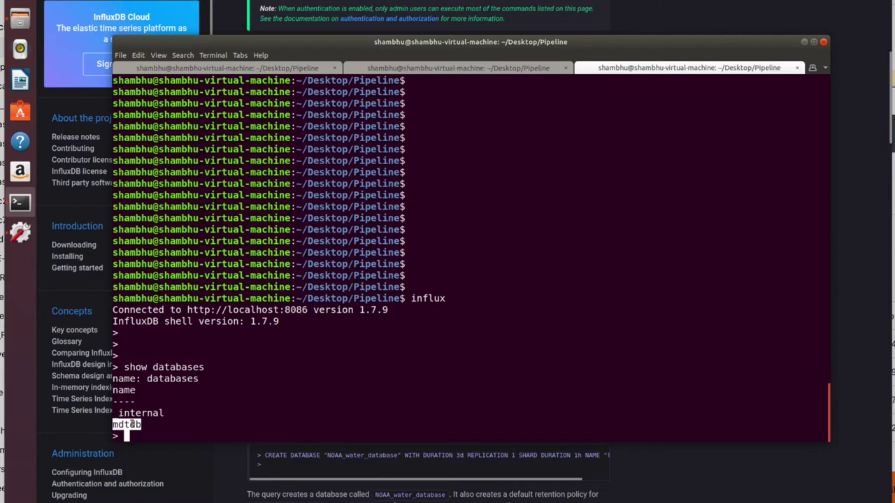
double_click(144, 413)
left_click(193, 398)
double_click(127, 423)
left_click(301, 69)
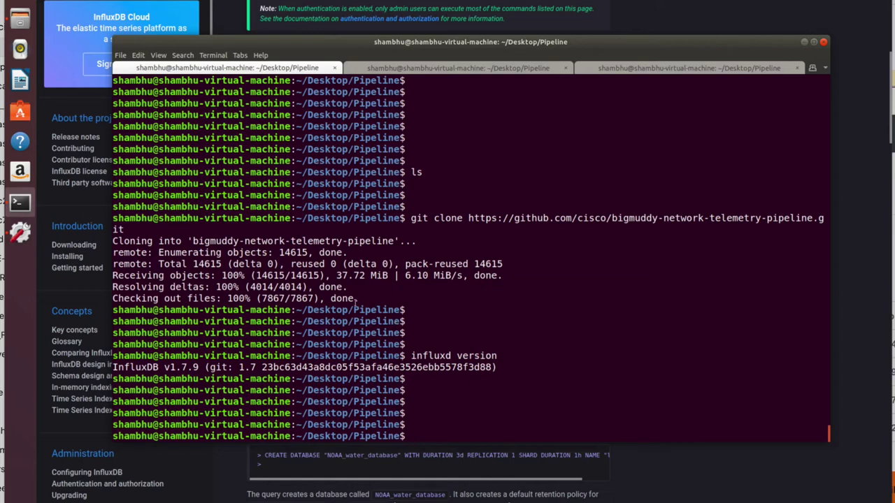
left_click_drag(358, 299, 84, 288)
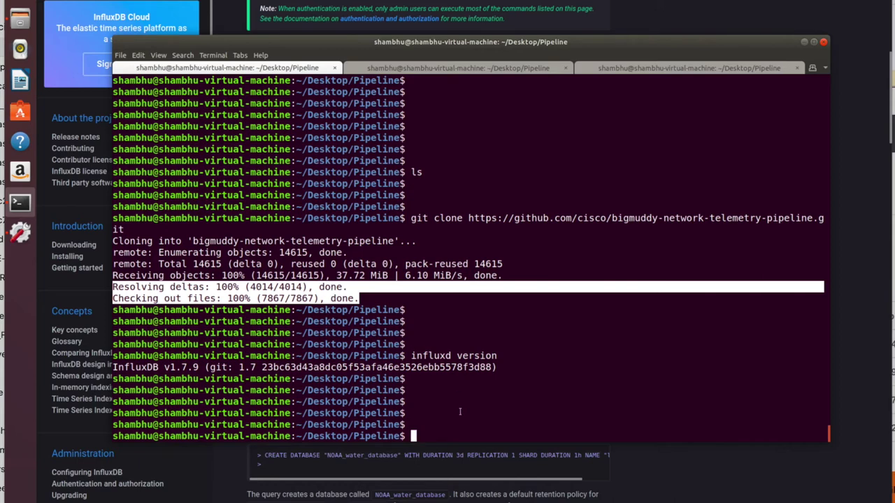
Step: List the Pipeline folder and cd into bigmuddy-network-telemetry-pipeline using Tab completion
left_click(523, 420)
type("ls")
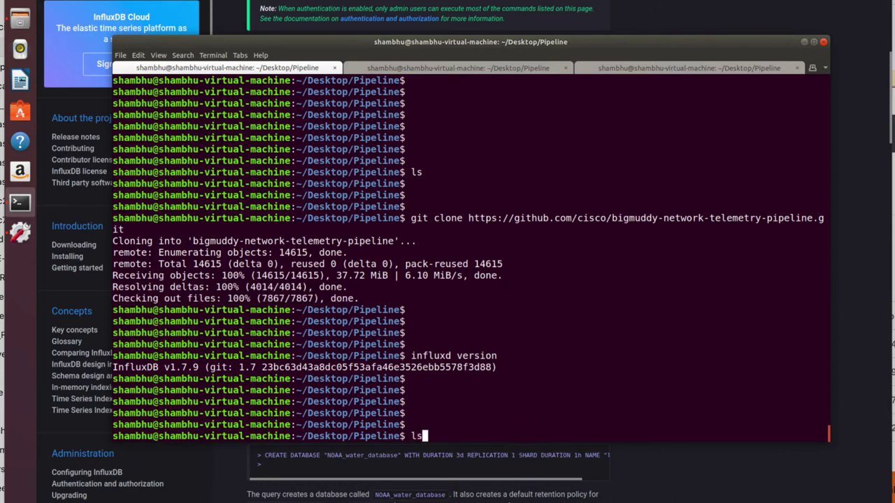
key("Return")
type("bi")
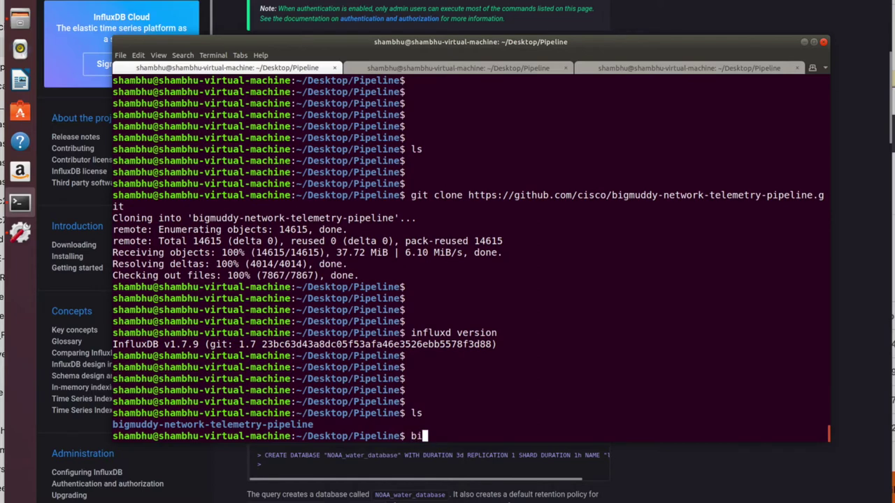
key("BackSpace")
key("BackSpace")
type("cd big")
key("Tab")
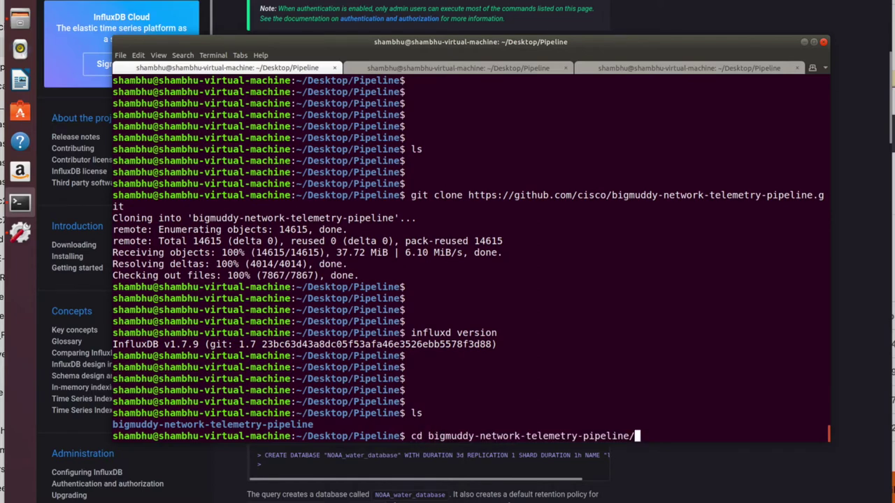
key("Return")
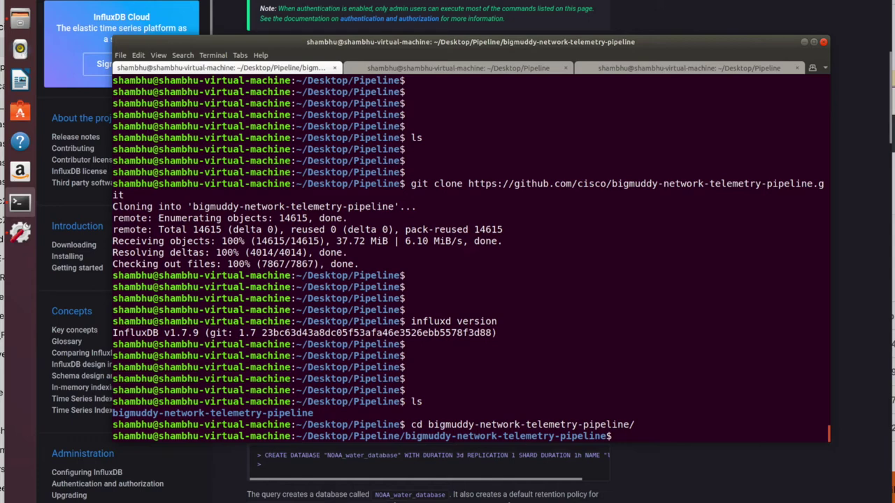
Step: List the repository's files and point out bin, pipeline.conf and tools
type("ls")
key("Return")
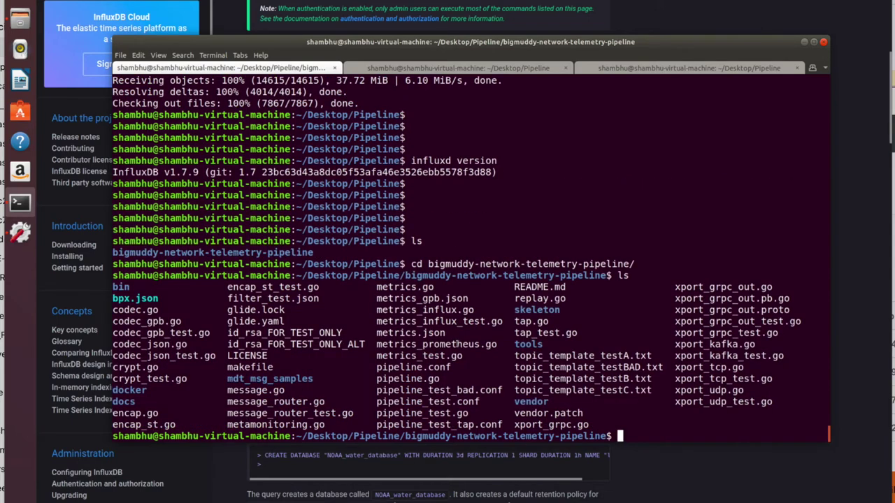
double_click(118, 286)
double_click(411, 366)
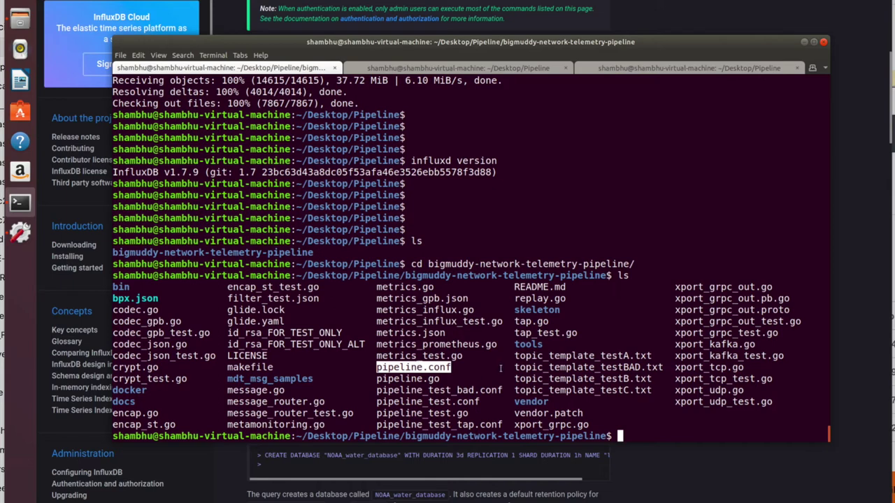
left_click(448, 385)
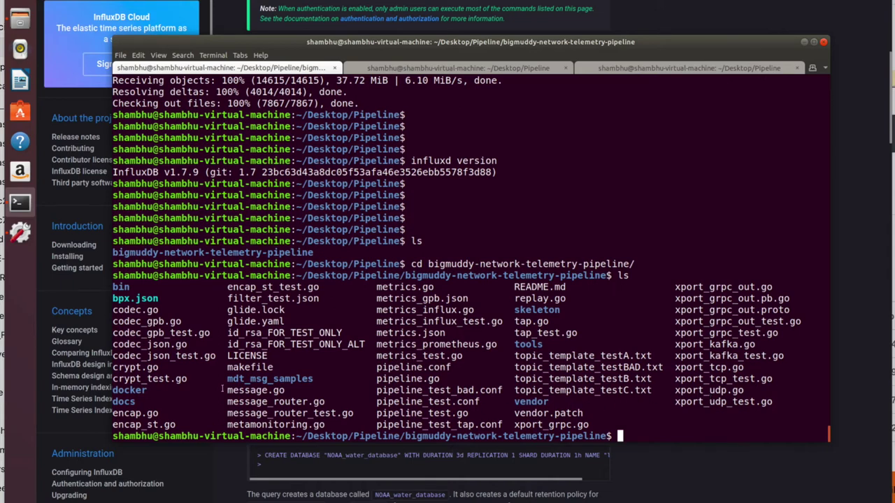
double_click(528, 343)
type("su")
key("BackSpace")
key("BackSpace")
Step: Open pipeline.conf in gedit from the file manager and scroll through it
left_click(20, 19)
left_click(295, 146)
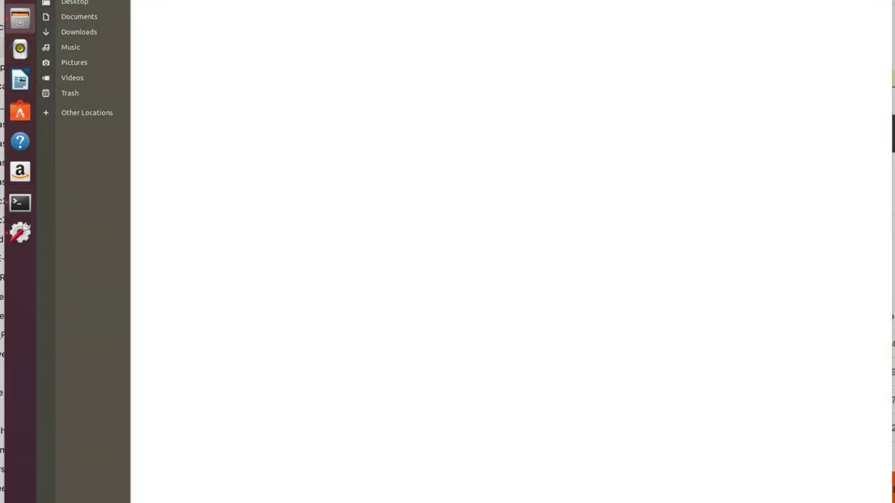
double_click(186, 15)
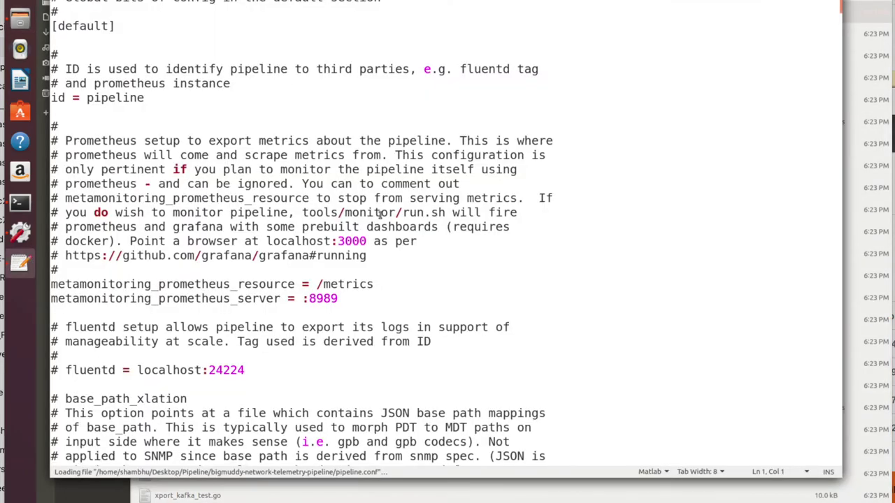
scroll(380, 217, "down", 5)
scroll(380, 215, "down", 20)
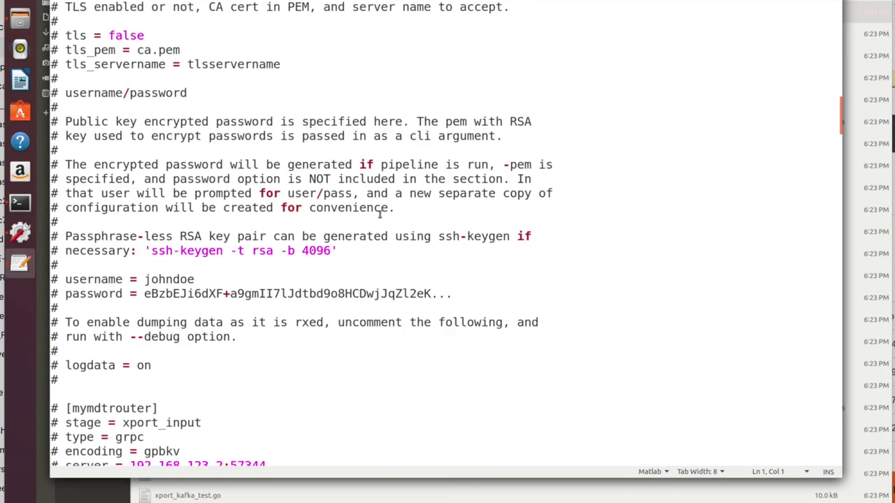
scroll(379, 215, "down", 9)
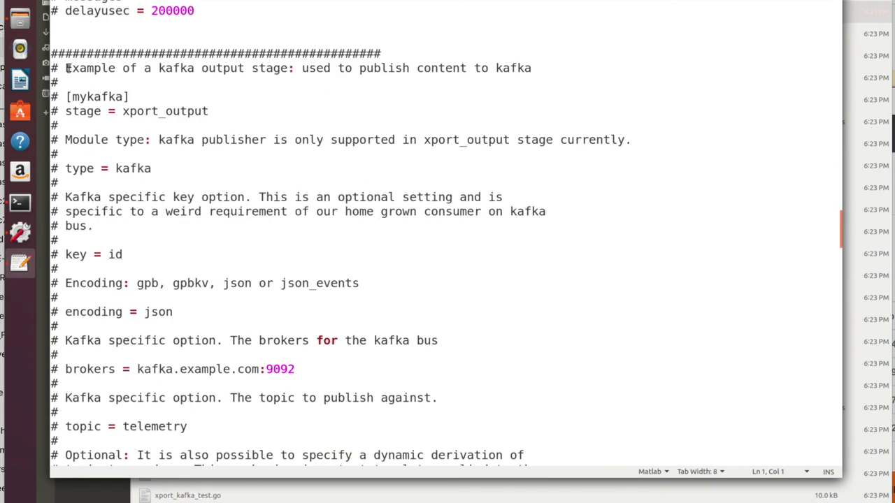
Step: Review the kafka output stage block and '# stage = xport_output' line, then quit gedit
left_click_drag(56, 68, 273, 369)
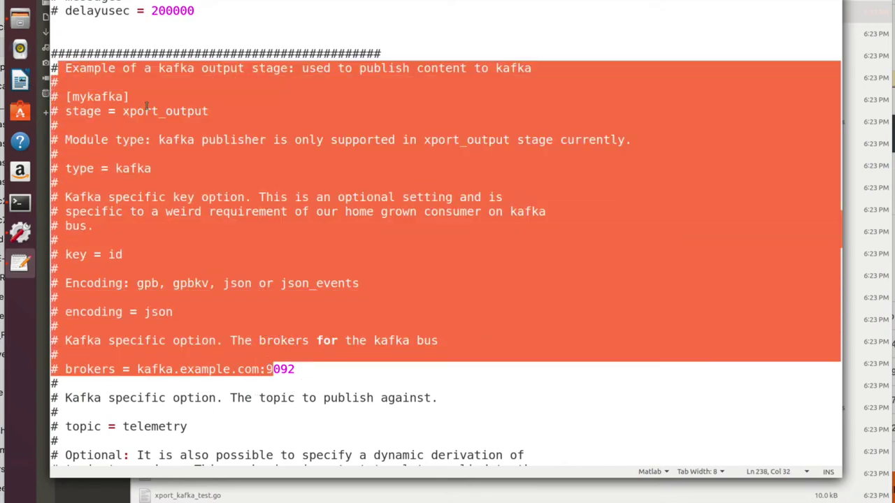
triple_click(146, 108)
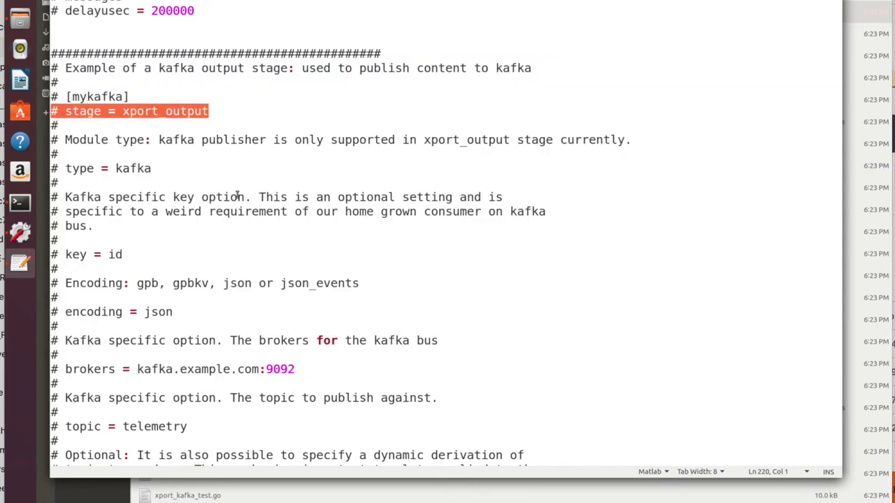
left_click(66, 111)
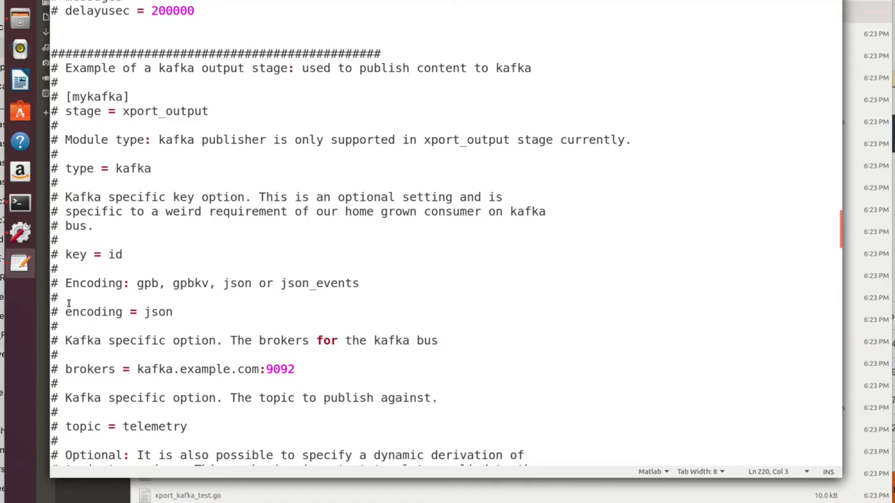
scroll(68, 302, "down", 9)
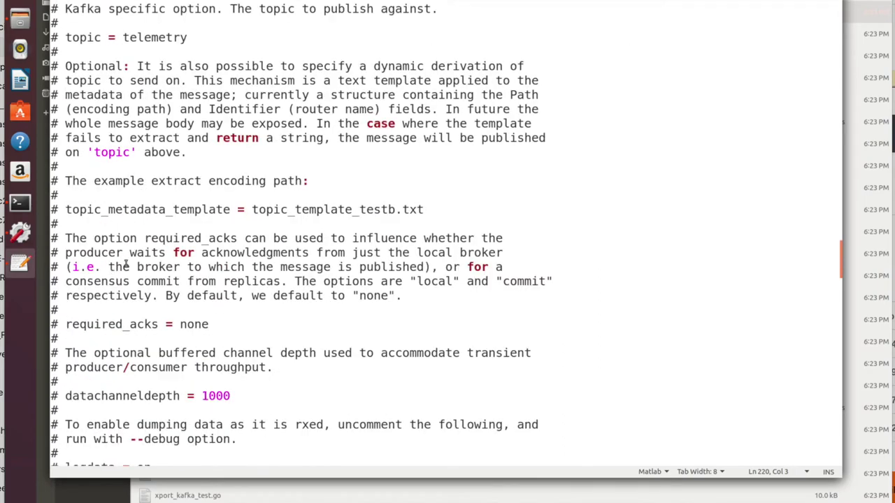
scroll(125, 262, "up", 19)
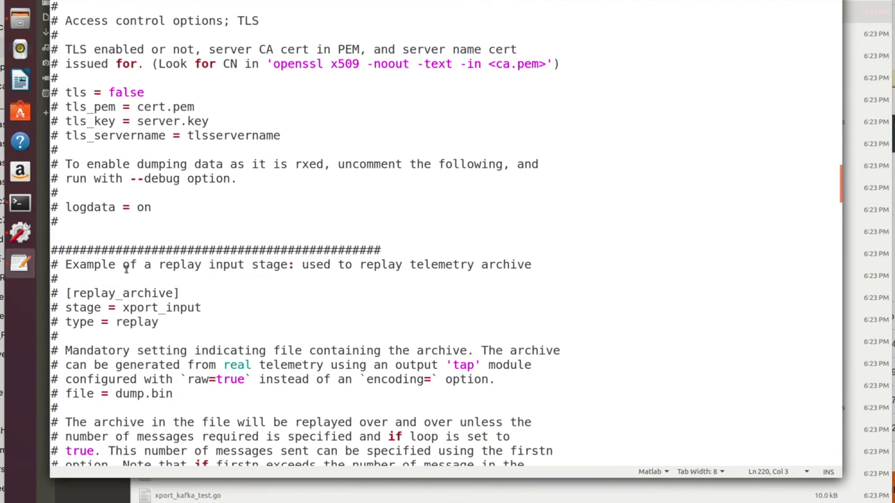
scroll(194, 221, "up", 5)
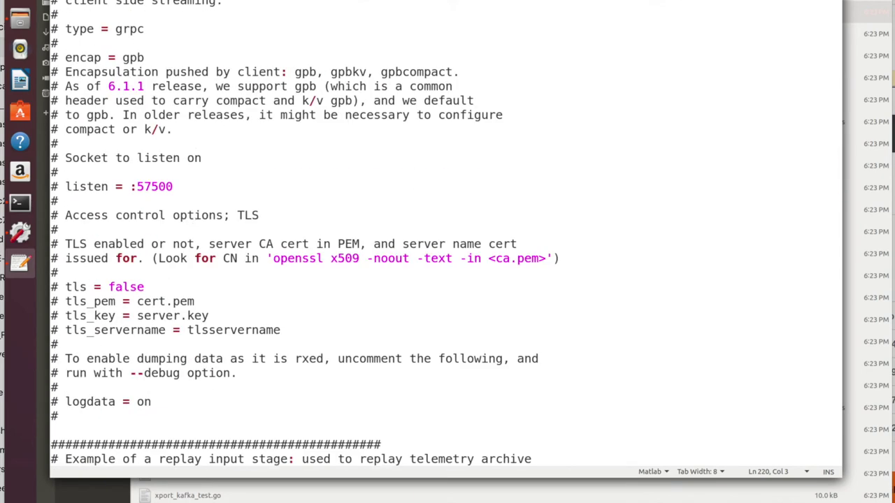
key("ctrl+q")
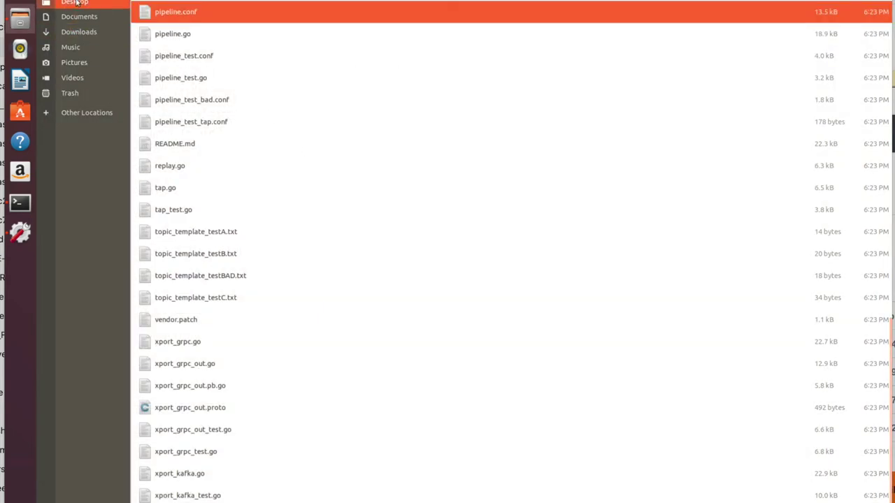
Step: Open pipeline.conf from Downloads' bigmuddy-network-telemetry-pipeline-master folder in gedit
left_click(79, 32)
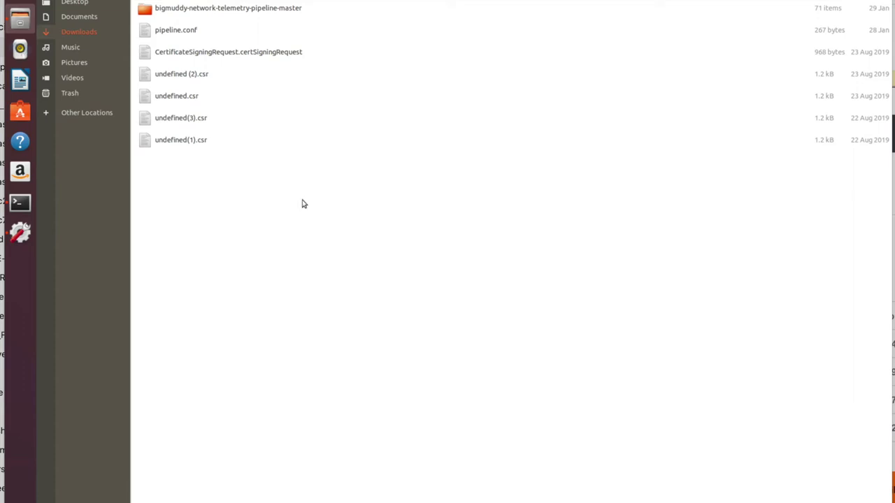
left_click(246, 13)
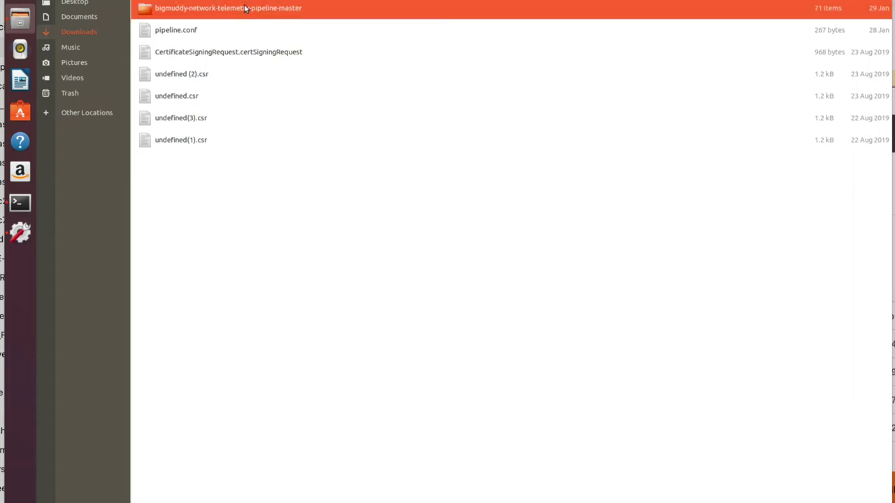
double_click(256, 15)
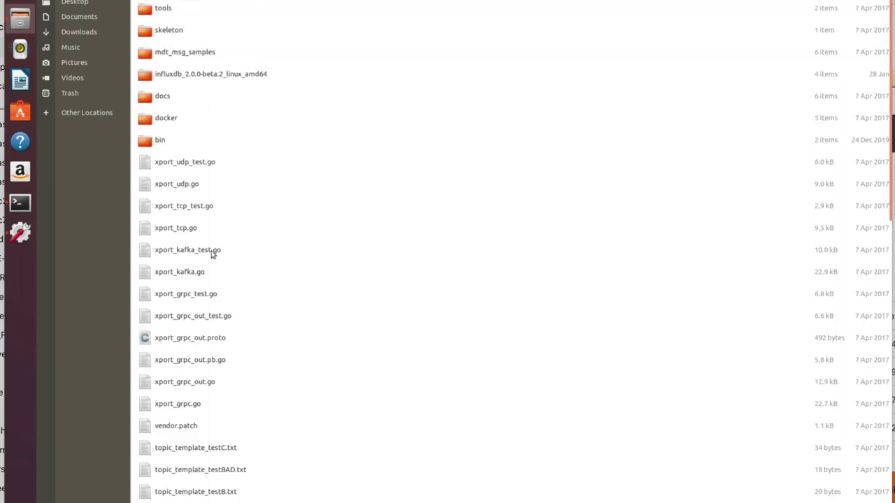
scroll(218, 270, "down", 6)
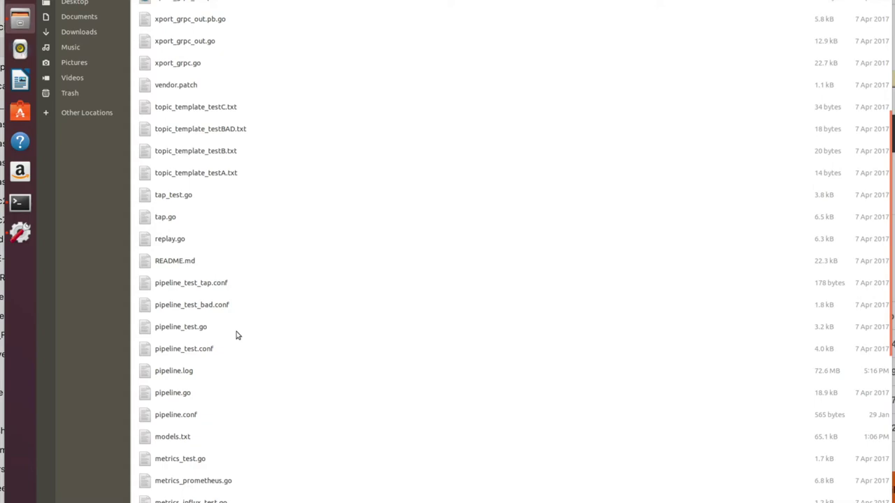
scroll(238, 335, "down", 1)
double_click(169, 359)
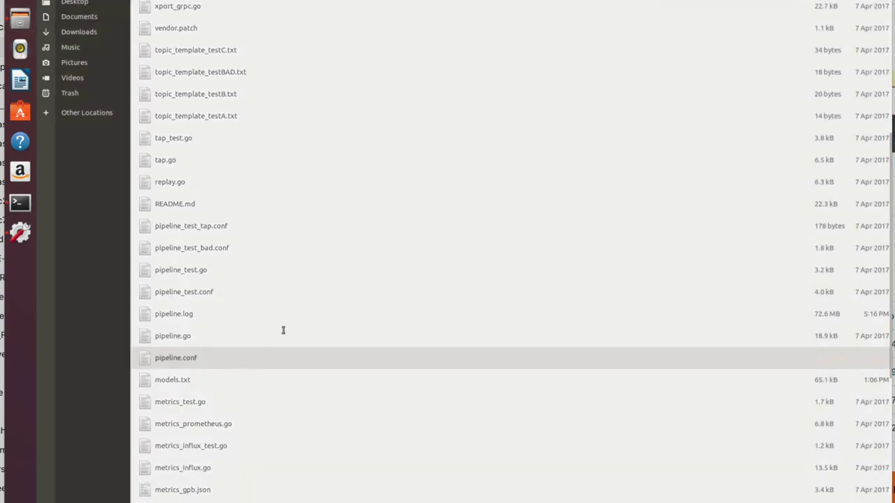
scroll(363, 251, "down", 2)
scroll(354, 220, "up", 2)
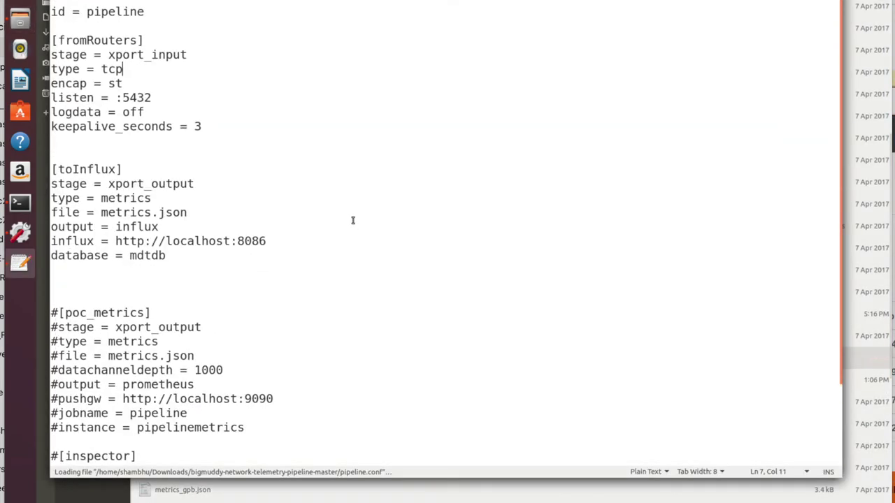
Step: Delete the commented-out #[poc_metrics] and #[inspector] blocks from pipeline.conf
left_click_drag(194, 255, 70, 21)
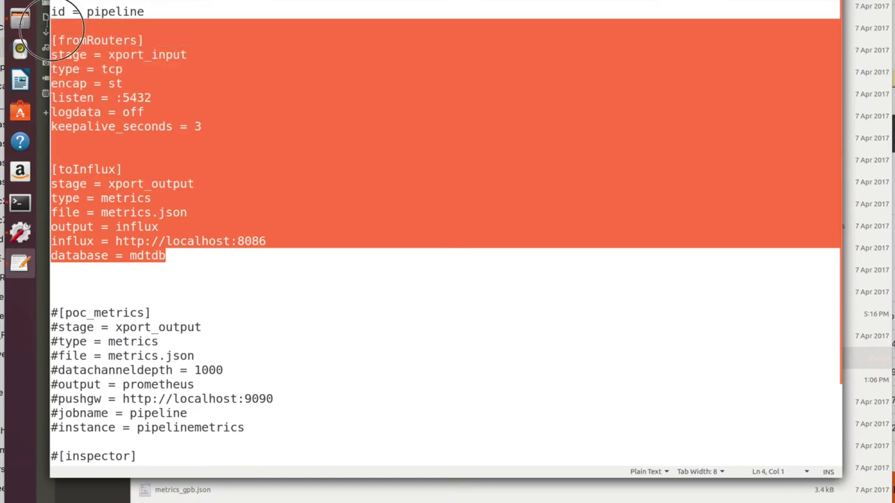
scroll(86, 276, "down", 3)
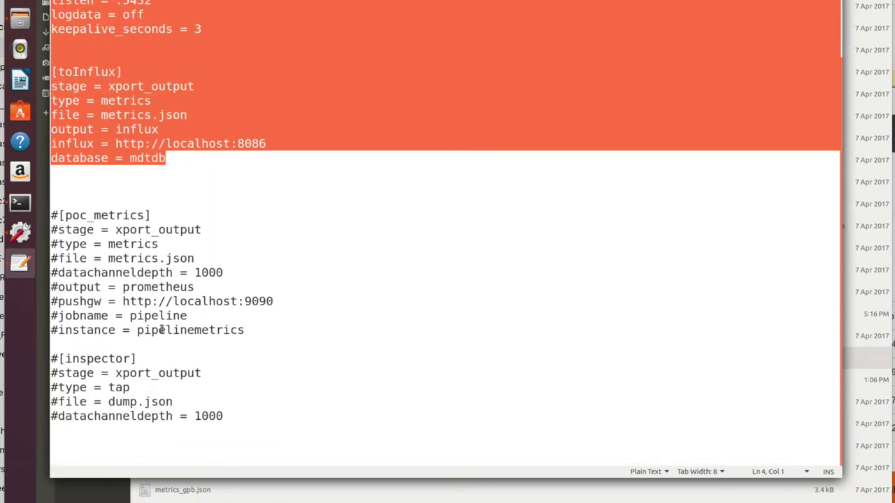
left_click_drag(244, 421, 68, 200)
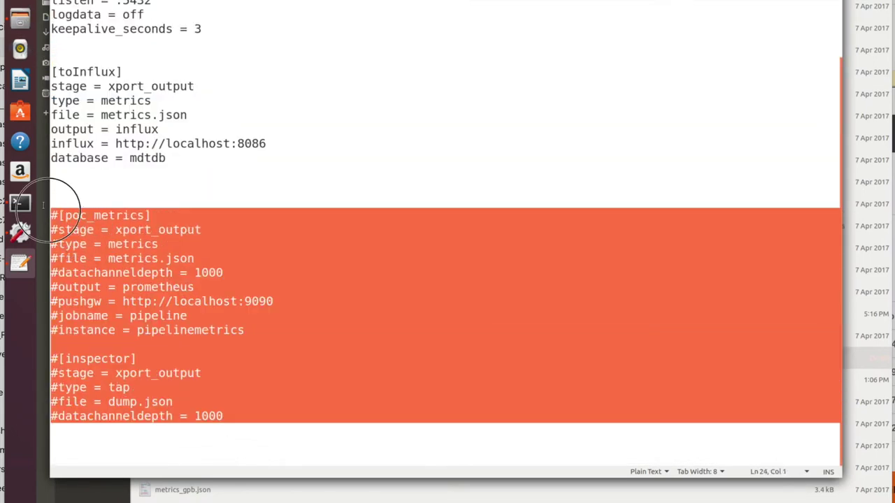
key("Delete")
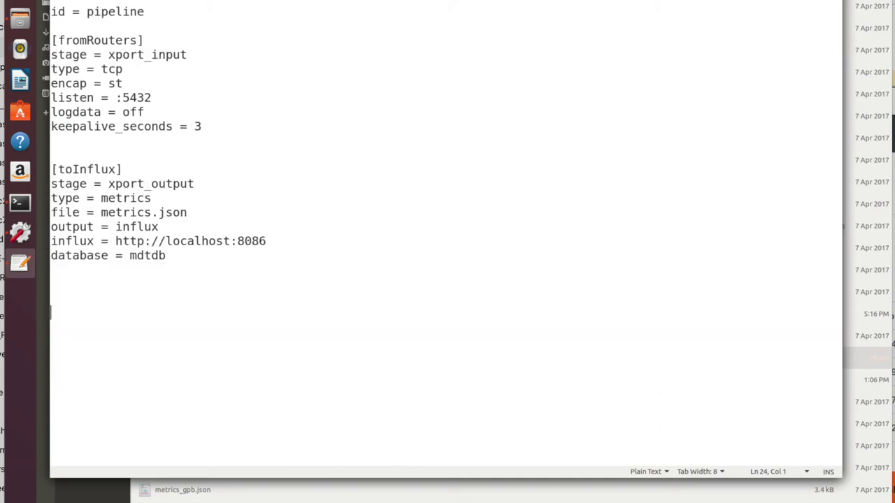
left_click(176, 115)
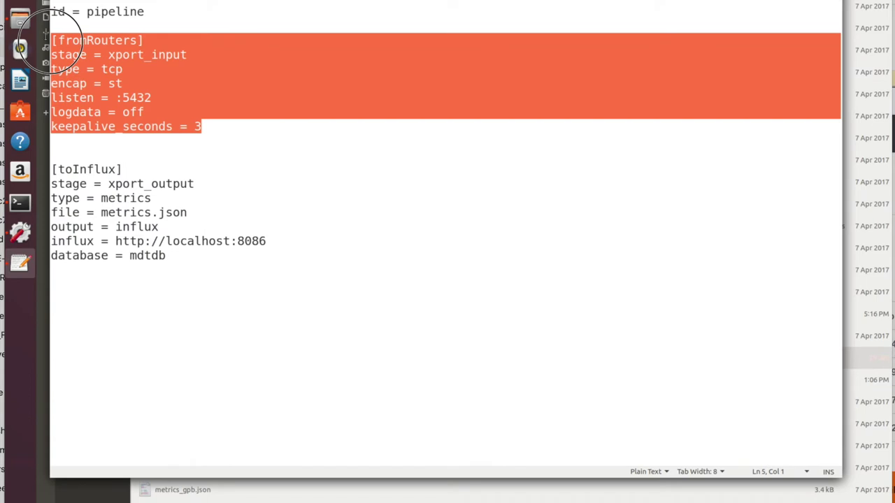
Step: Review the remaining settings: type = tcp, listen = :5432, influx URL, metrics.json, database mdtdb
left_click_drag(222, 256, 65, 169)
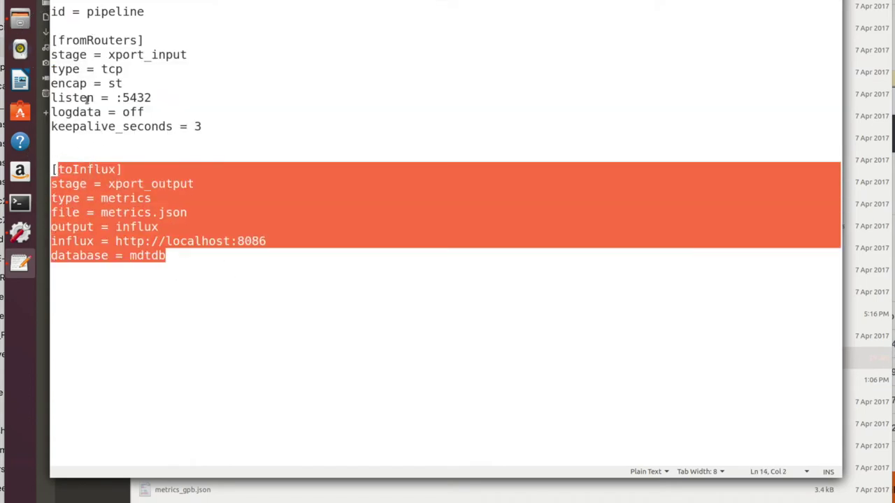
left_click(103, 69)
left_click_drag(123, 69, 50, 69)
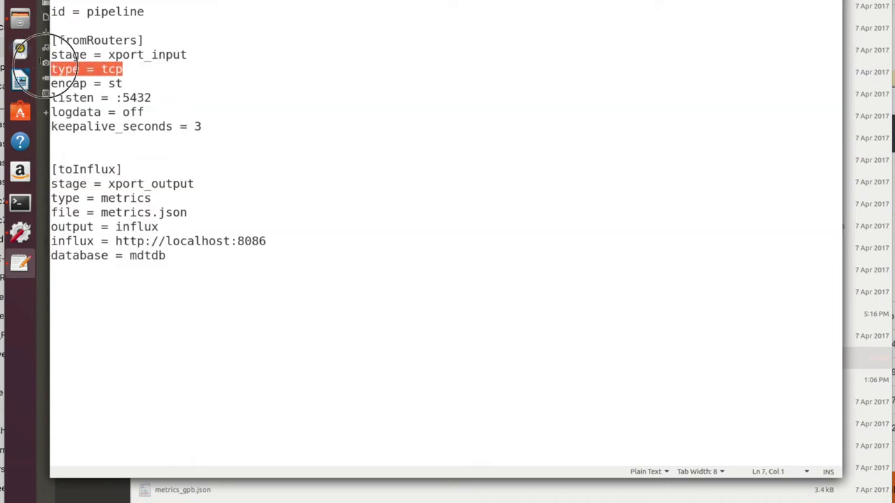
left_click_drag(151, 97, 51, 97)
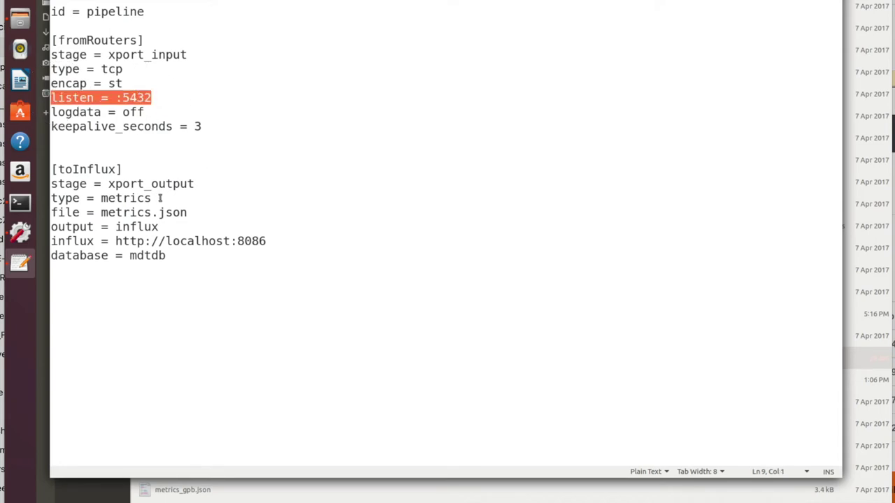
left_click_drag(279, 241, 51, 241)
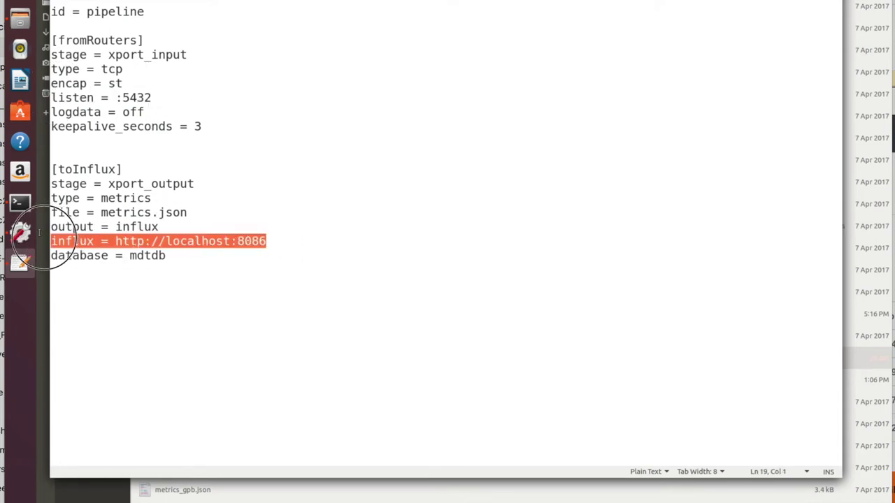
triple_click(235, 241)
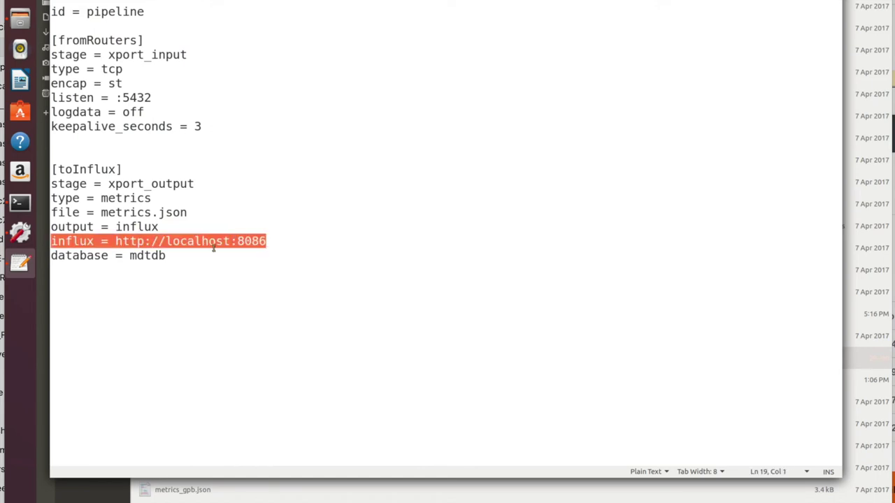
double_click(194, 241)
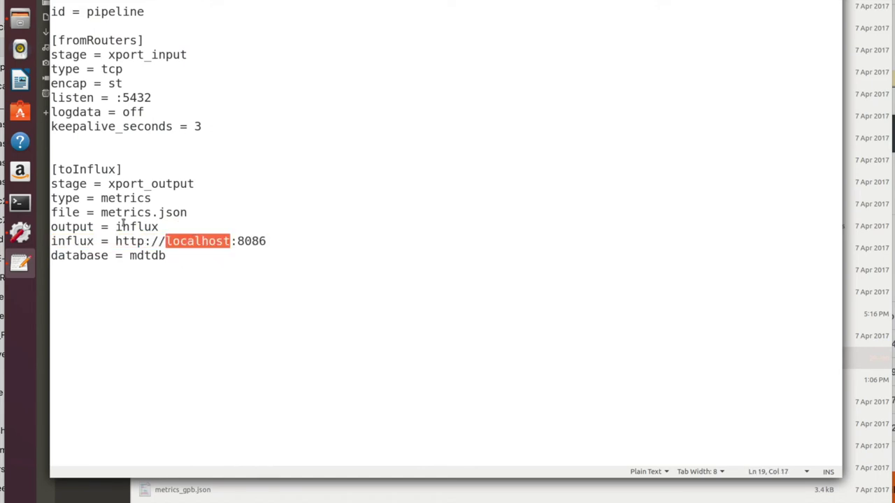
left_click_drag(198, 209, 48, 210)
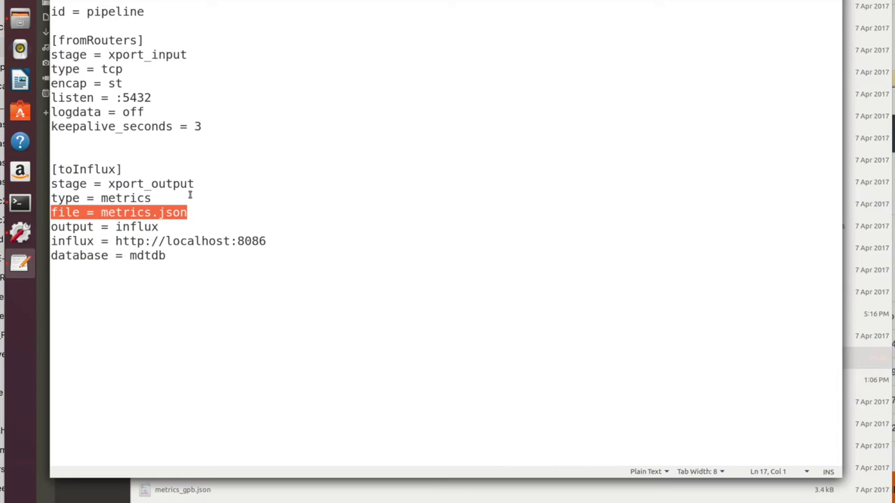
left_click_drag(200, 256, 50, 256)
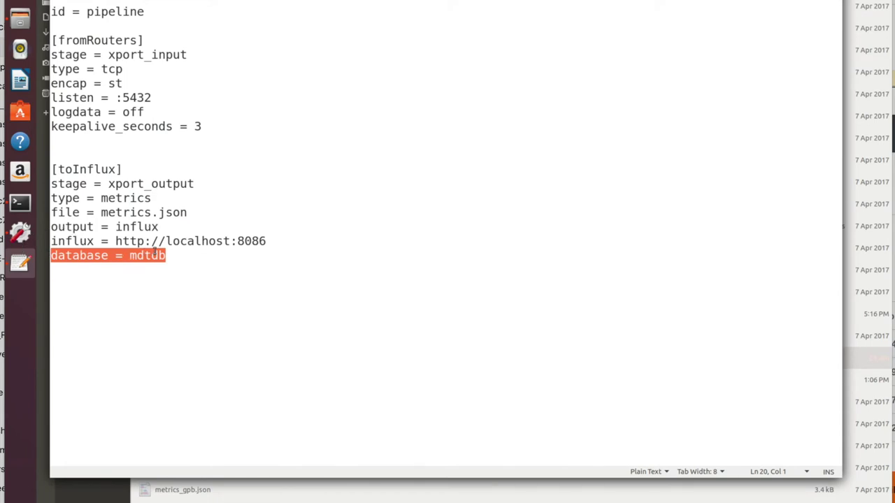
double_click(199, 251)
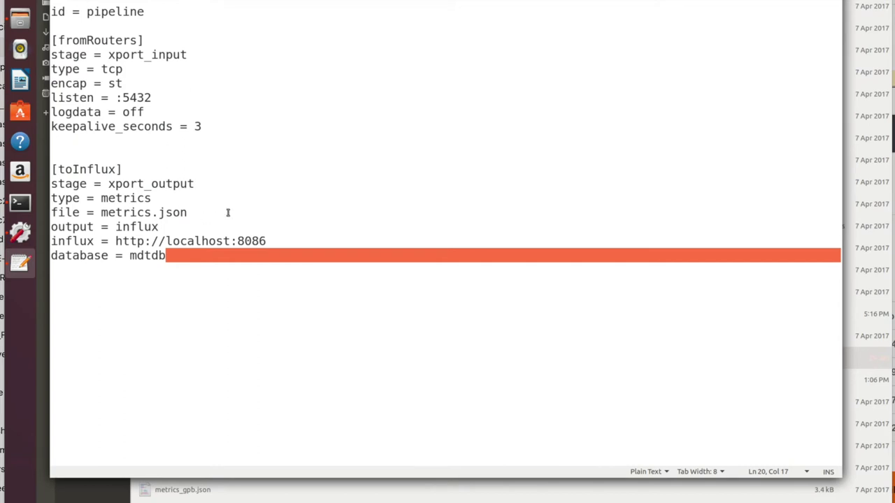
Step: Save the edited pipeline.conf and close gedit
left_click(277, 170)
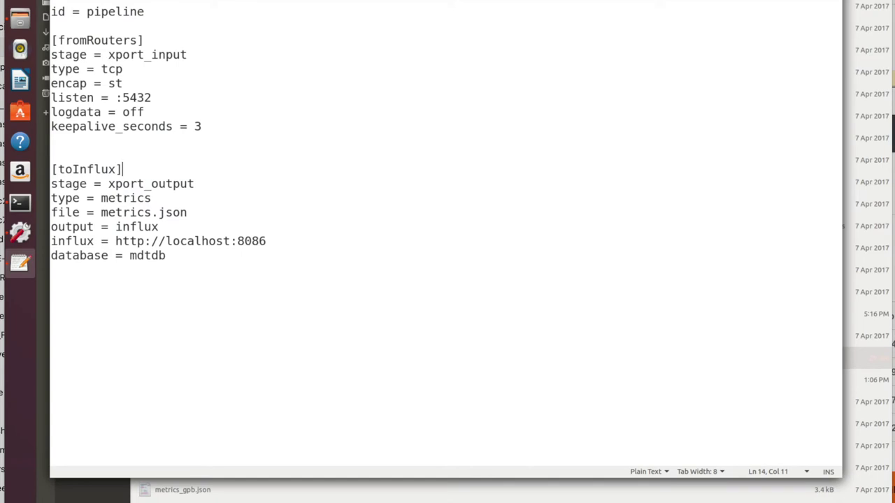
key("ctrl+q")
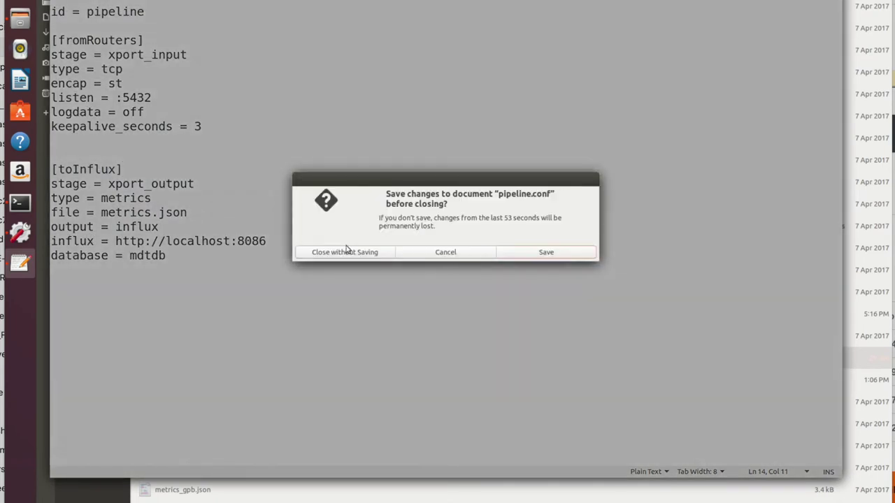
left_click(535, 255)
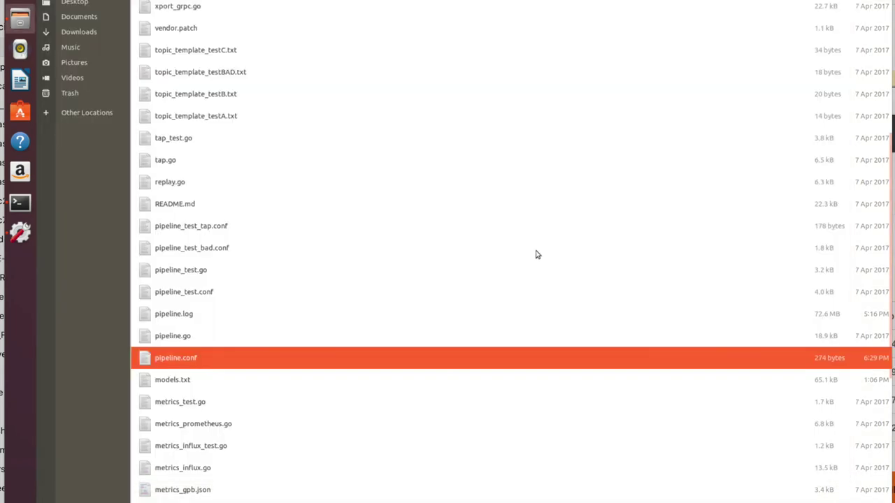
Step: Copy pipeline.conf into the bigmuddy-network-telemetry-pipeline folder, replacing the older copy
right_click(199, 356)
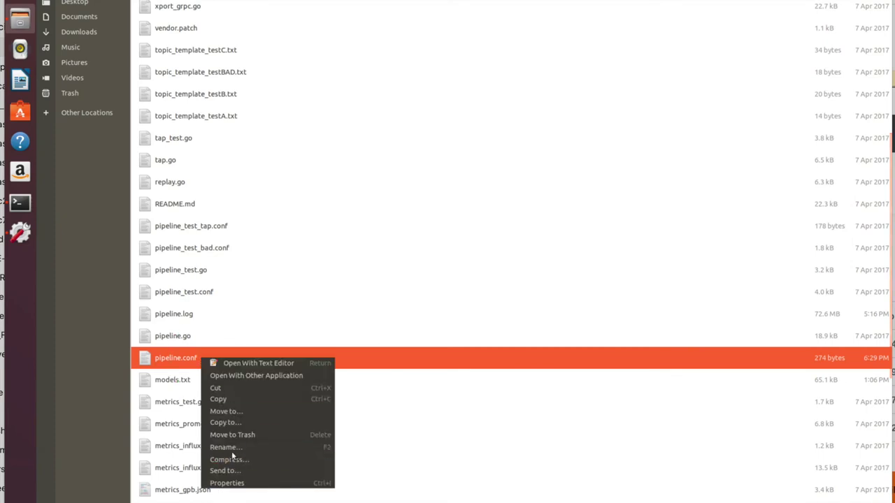
left_click(226, 398)
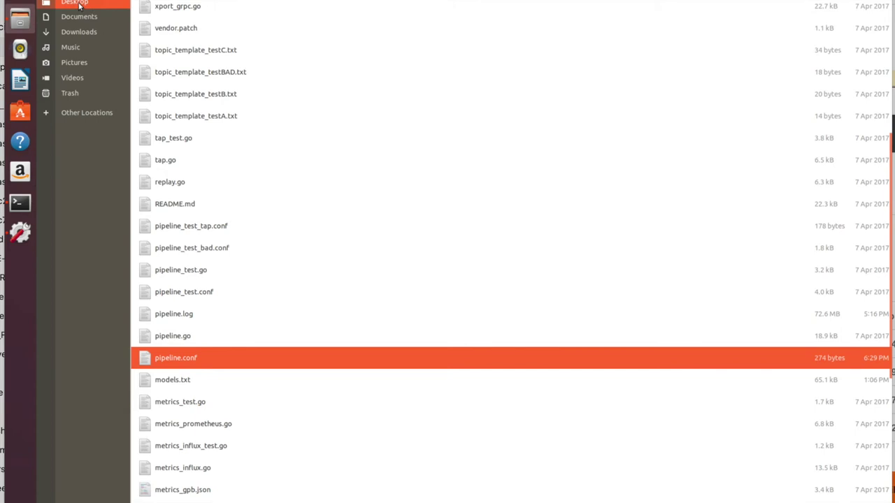
left_click(70, 3)
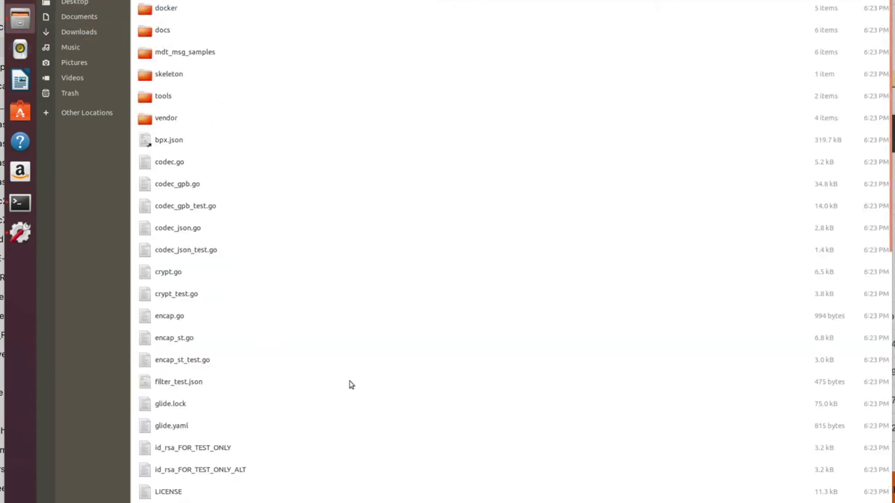
scroll(349, 384, "down", 3)
scroll(350, 384, "down", 3)
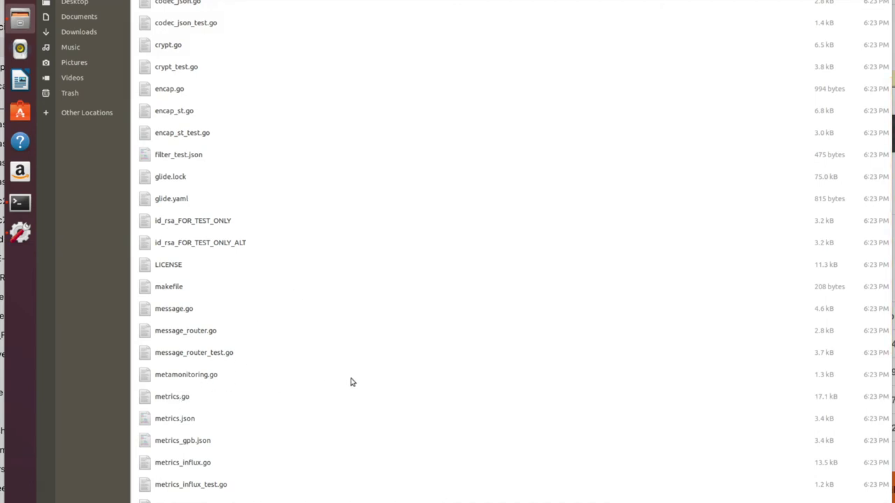
key("ctrl+v")
left_click(570, 195)
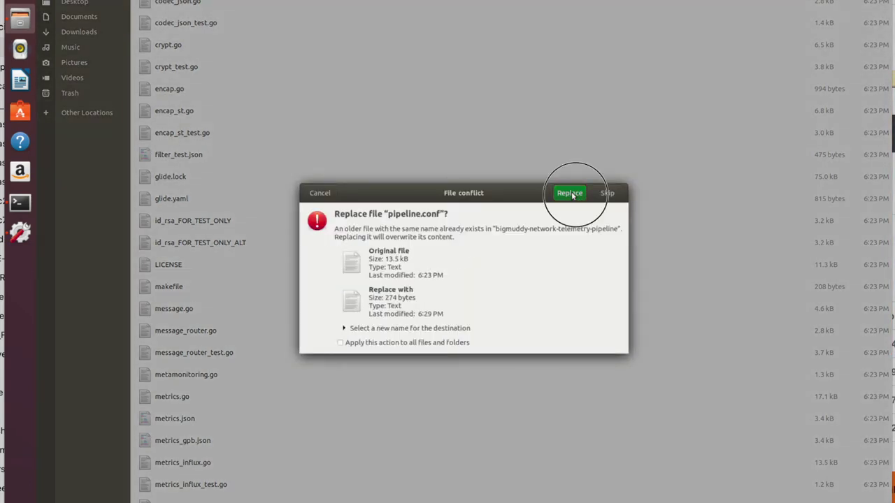
scroll(419, 259, "up", 6)
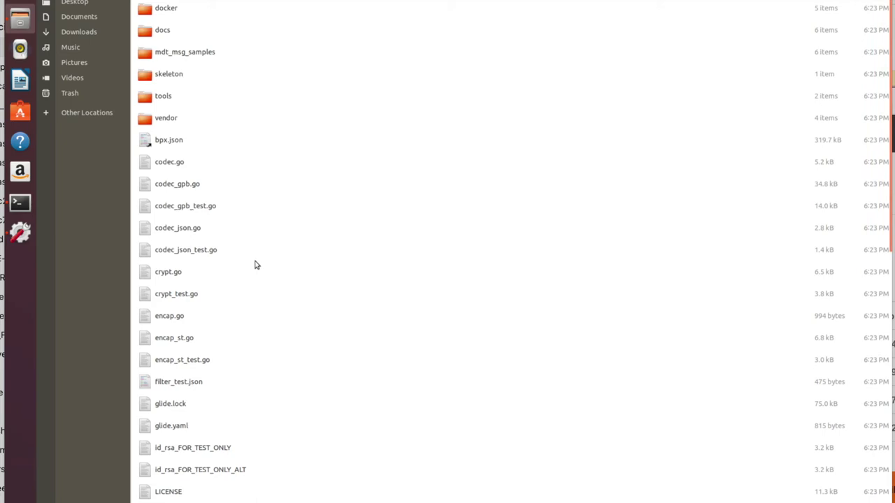
Step: Run cat pipeline.conf in the terminal to print the trimmed configuration
left_click(20, 203)
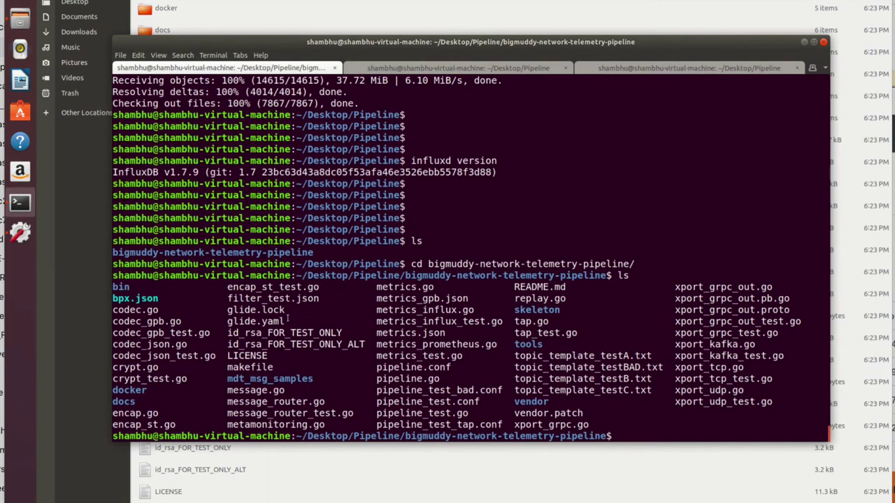
type("cata")
key("BackSpace")
type("pip")
key("Tab")
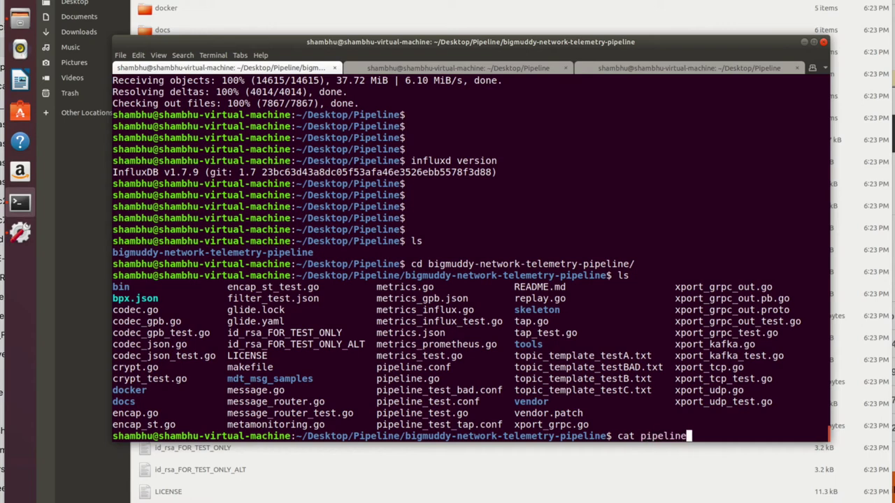
type(".comn")
key("BackSpace")
key("BackSpace")
type("nf")
key("Return")
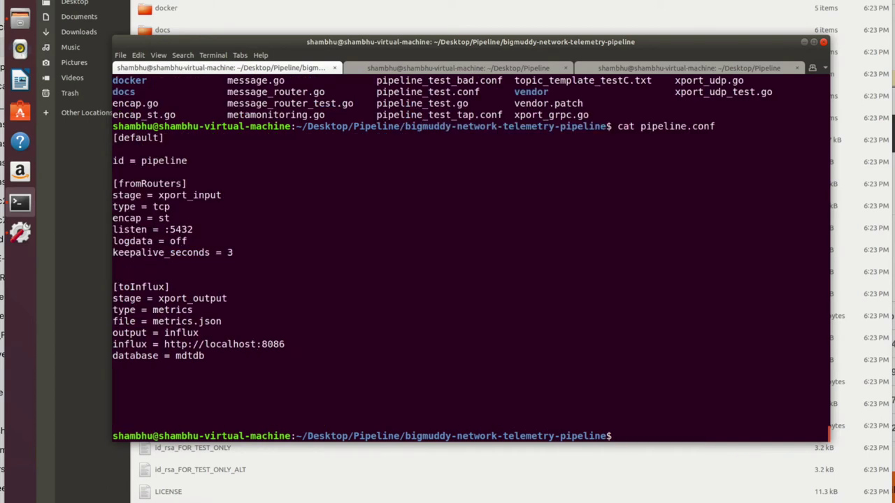
Step: Review the printed config and enter ./bin/pipeline at the prompt
left_click_drag(256, 355, 97, 138)
left_click(326, 244)
left_click(596, 294)
key("Return")
key("Return")
key("Return")
key("Return")
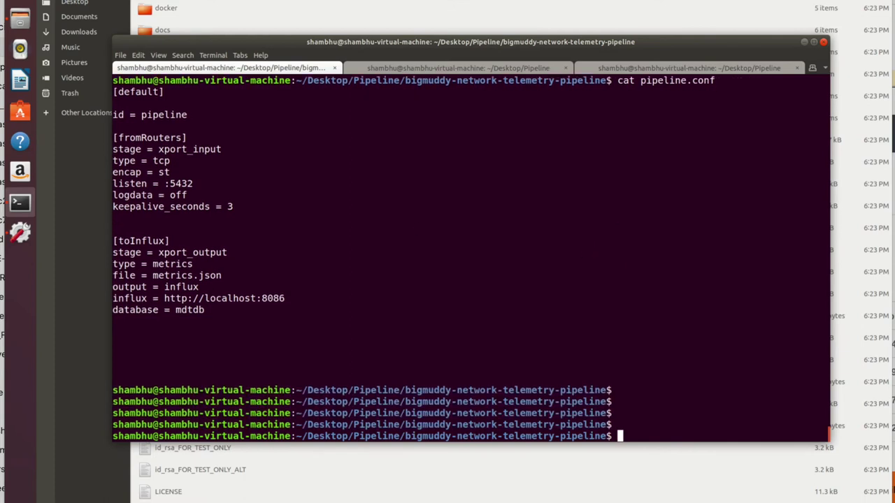
type("./bin/p")
key("Tab")
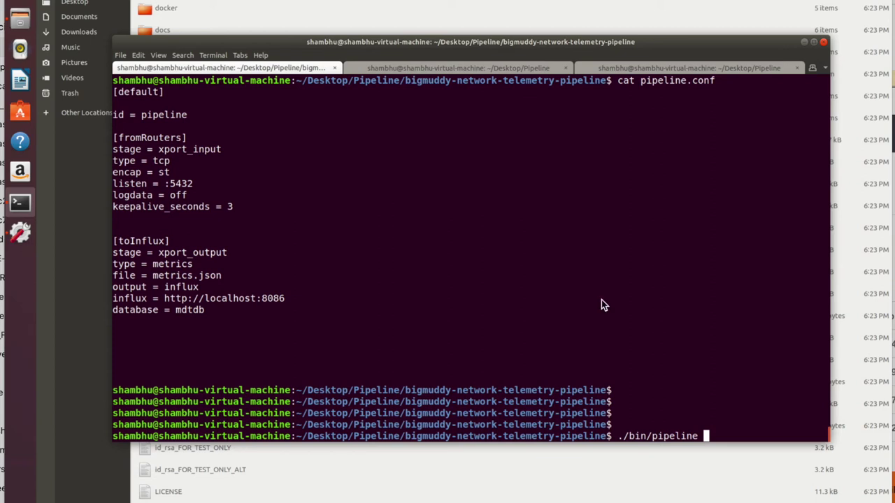
Step: Start ./bin/pipeline and supply the InfluxDB username when prompted
key("Return")
type("admin")
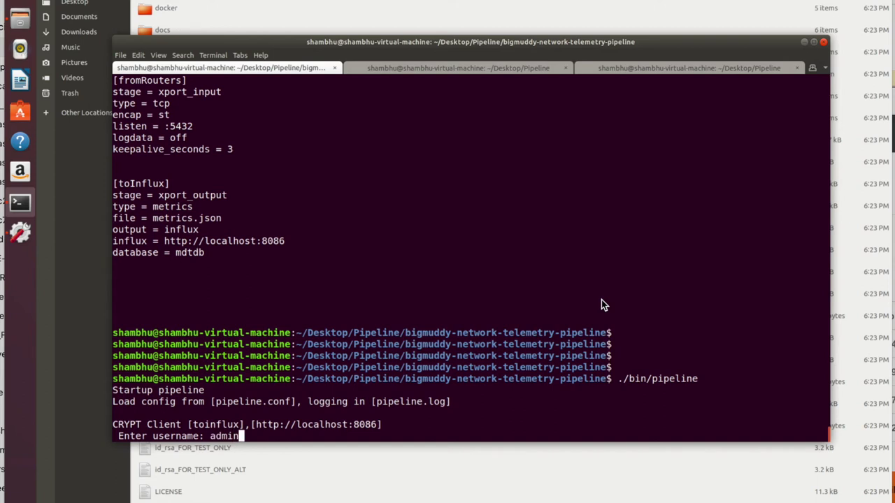
key("Return")
key("Return")
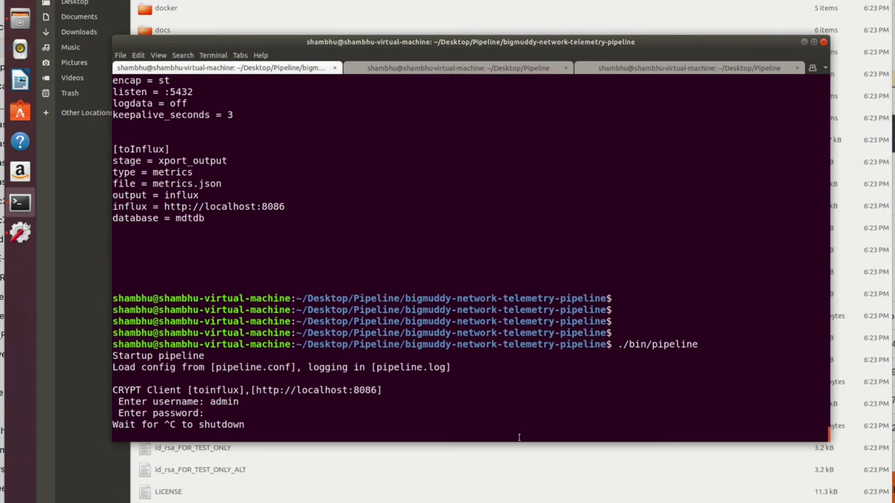
left_click_drag(515, 431, 355, 275)
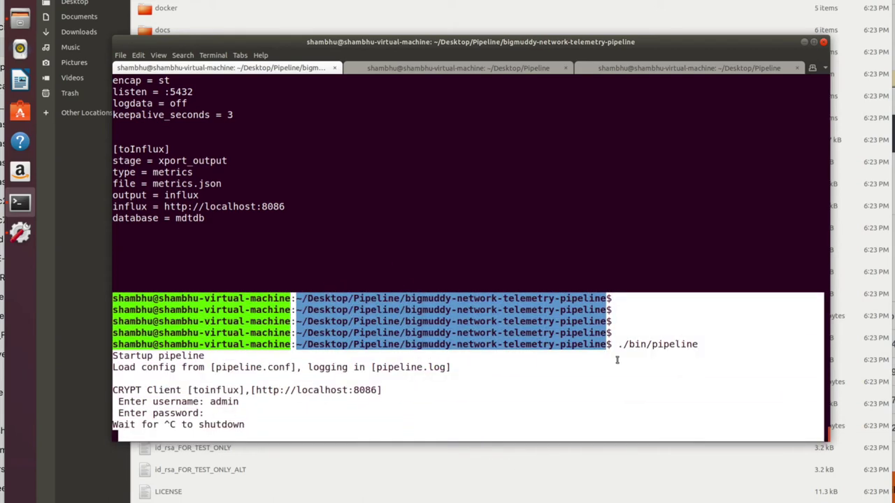
left_click(634, 340)
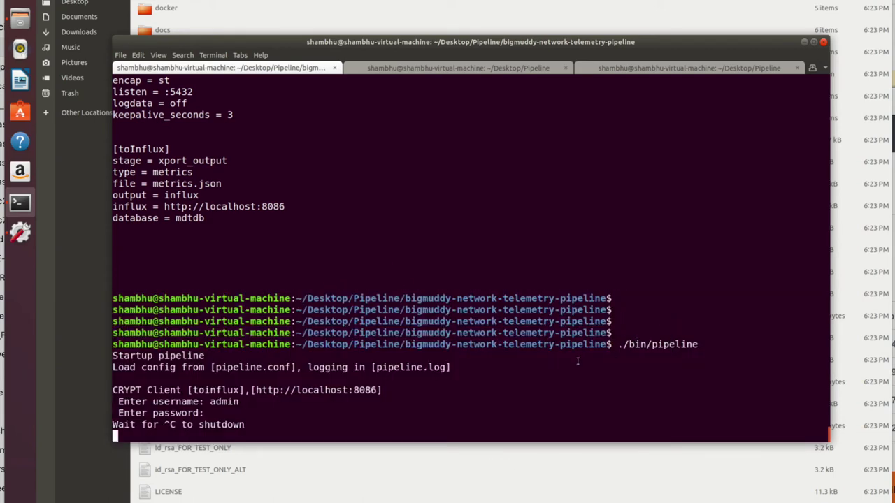
Step: Exit the InfluxDB shell in the third terminal tab
key("alt+3")
key("Return")
key("Return")
key("Return")
type("exit")
key("Return")
key("Return")
key("Return")
key("Return")
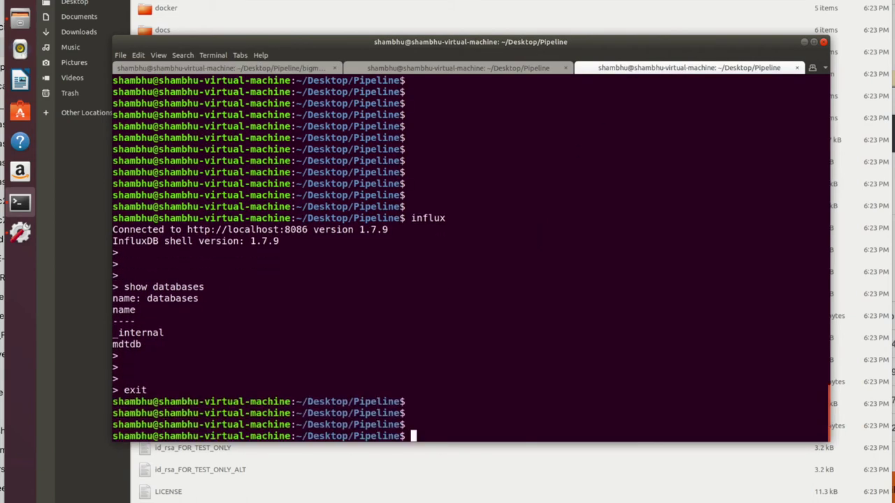
Step: Change into bigmuddy-network-telemetry-pipeline and list its contents
key("Return")
key("Return")
key("Return")
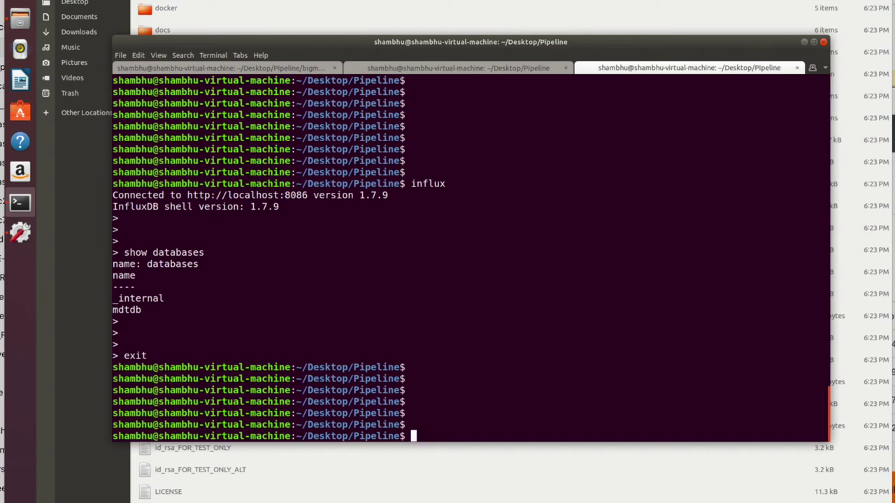
type("ls")
key("BackSpace")
key("BackSpace")
type("cd big")
key("Tab")
key("Return")
type("ls")
key("Return")
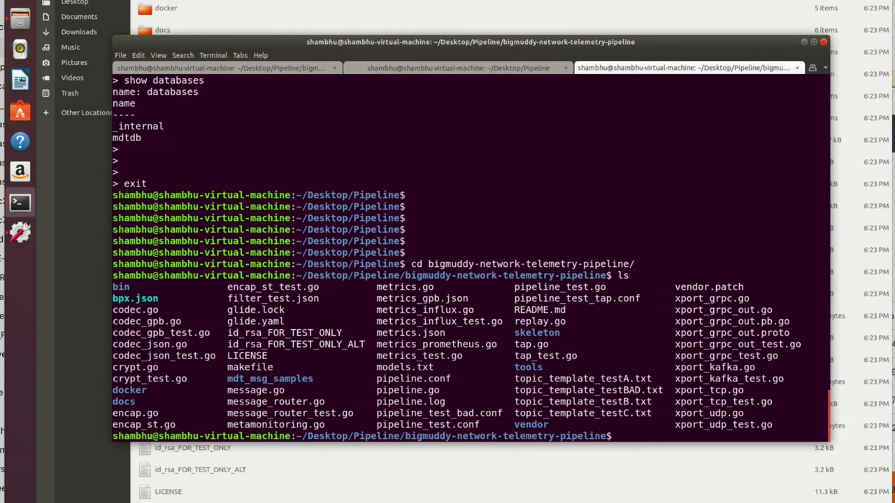
Step: Move into tools and then monitor, listing each folder's contents
type("cd to")
key("Tab")
key("Return")
type("ls")
key("Return")
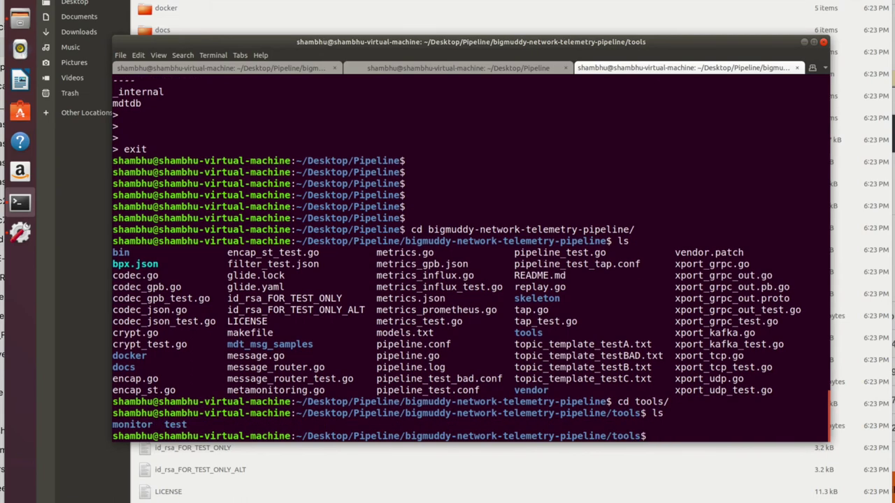
type("cd mo")
key("Tab")
key("Return")
type("ls")
key("Return")
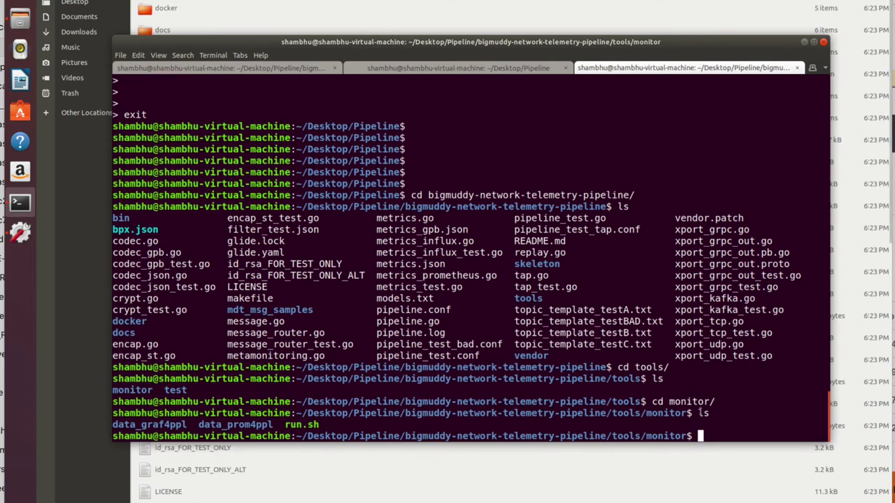
Step: Point out data_graf4ppl, data_prom4ppl and run.sh in the monitor listing
double_click(151, 422)
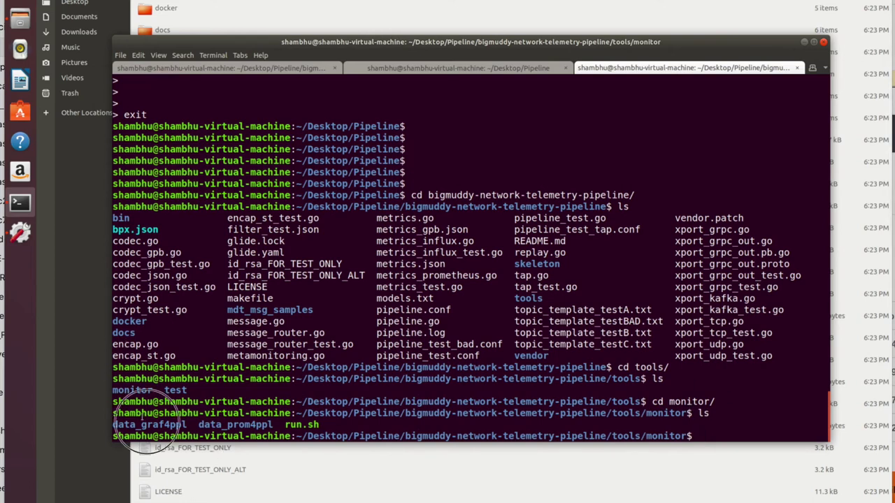
double_click(234, 425)
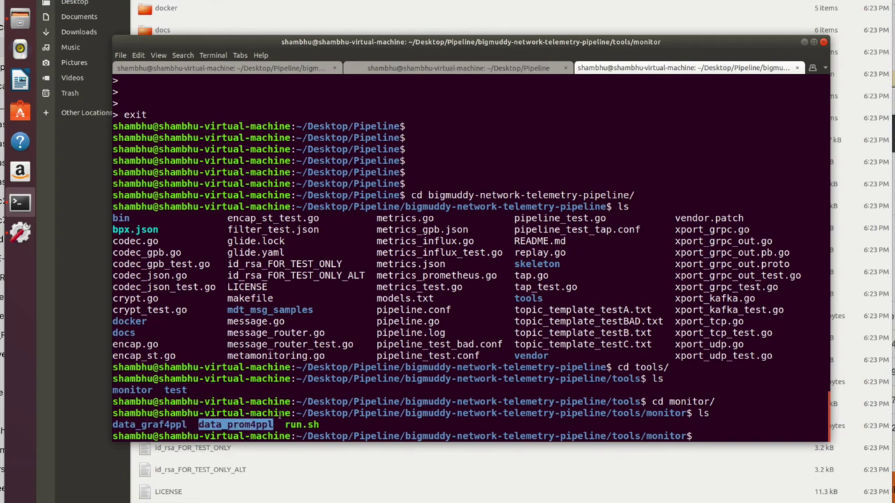
left_click(293, 426)
double_click(301, 424)
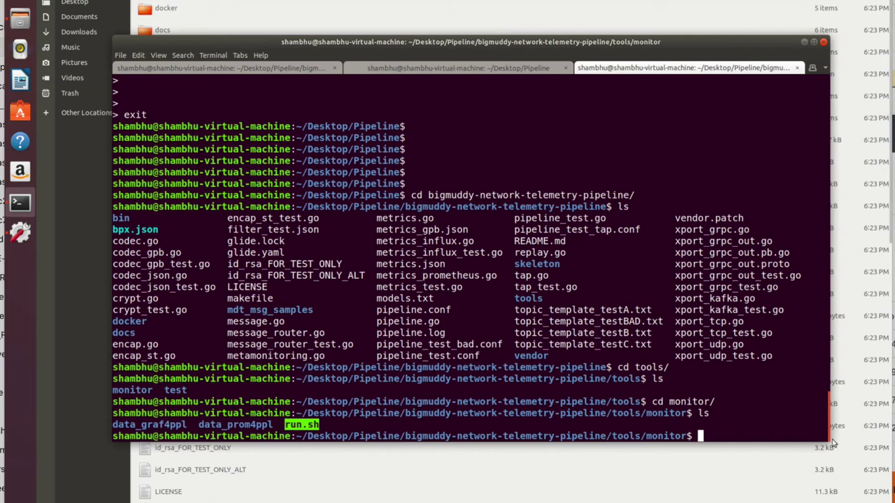
left_click(727, 428)
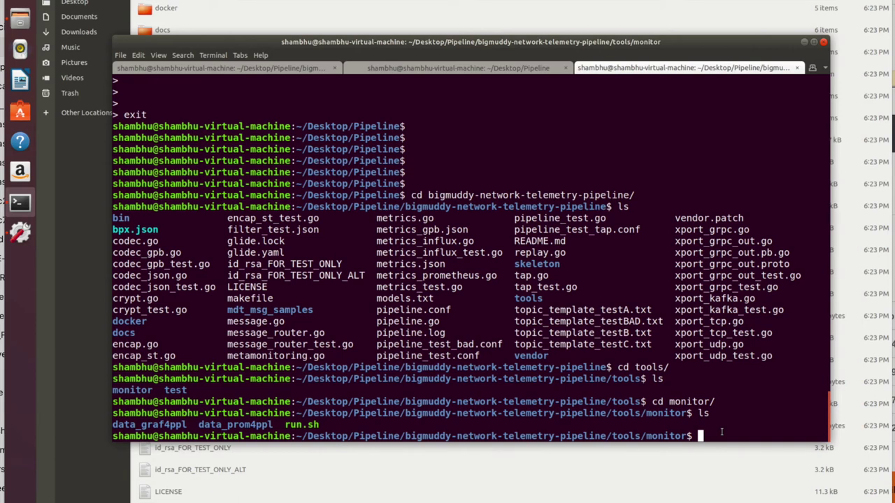
Step: Run ./run.sh to start the monitoring containers
key("Return")
key("Return")
key("Return")
type("./ru")
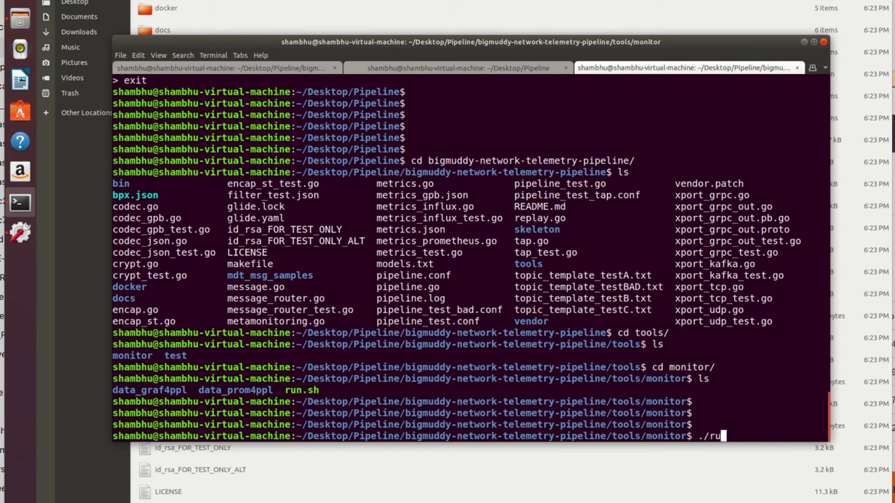
key("Tab")
key("Return")
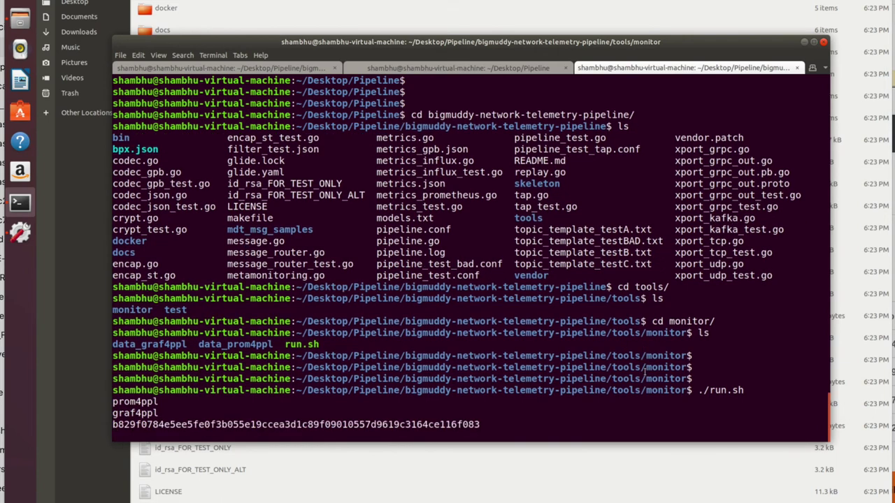
Step: Run docker ps and check the graf4ppl grafana container row
key("Return")
key("Return")
key("Return")
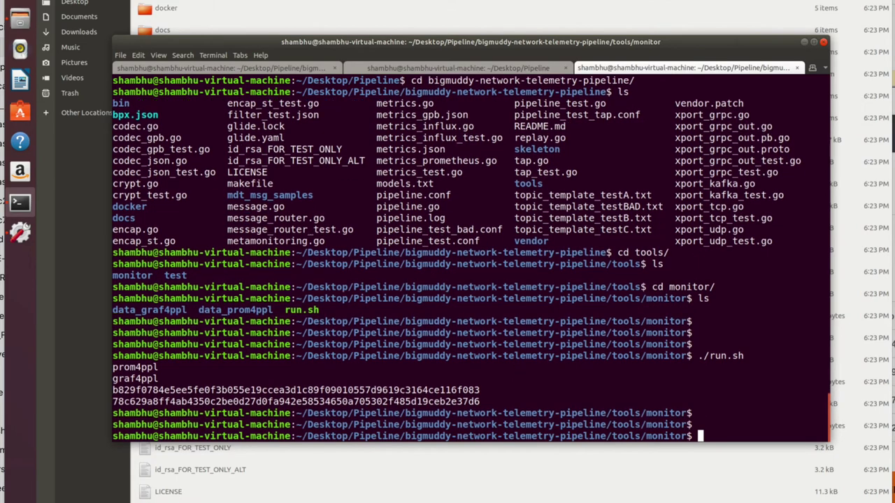
type("docker ps")
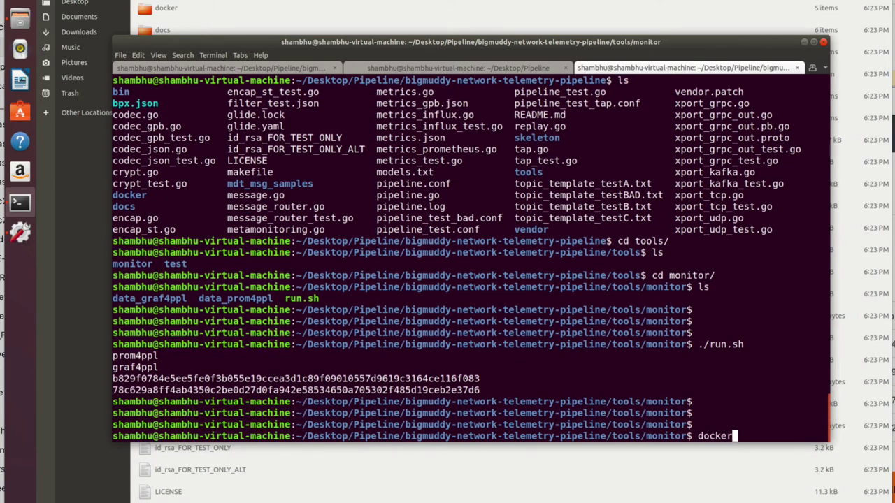
key("Return")
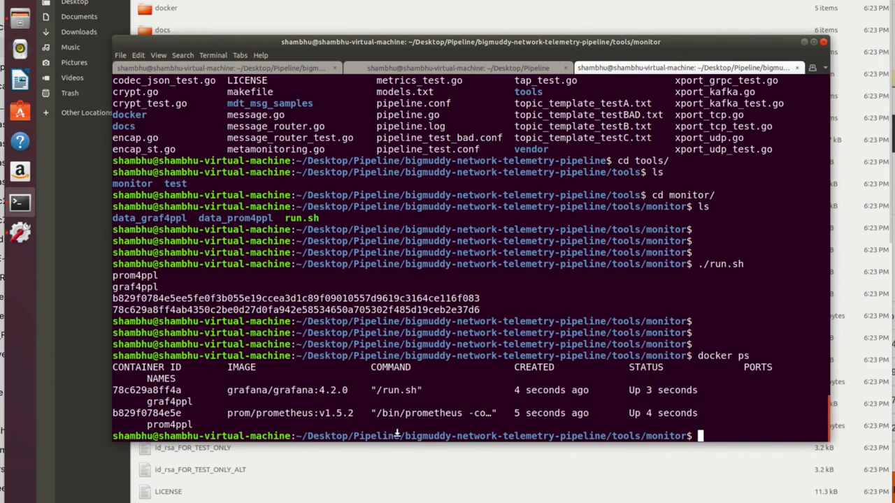
triple_click(270, 386)
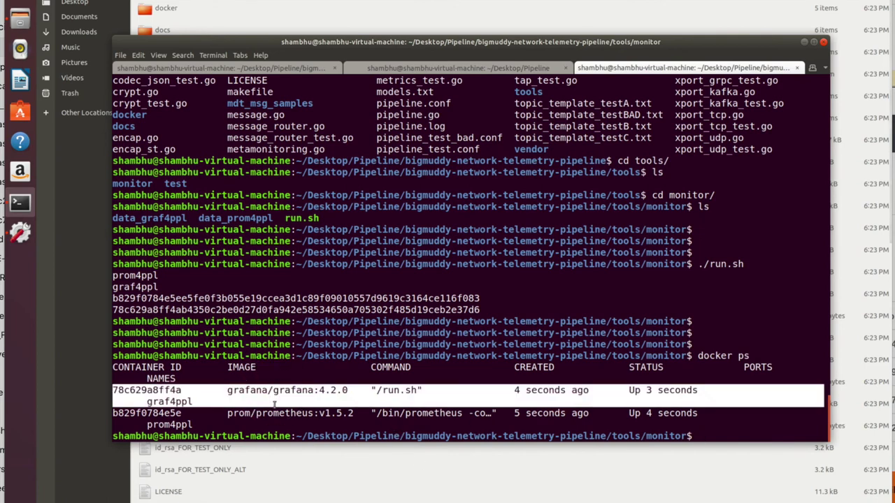
double_click(280, 390)
triple_click(280, 389)
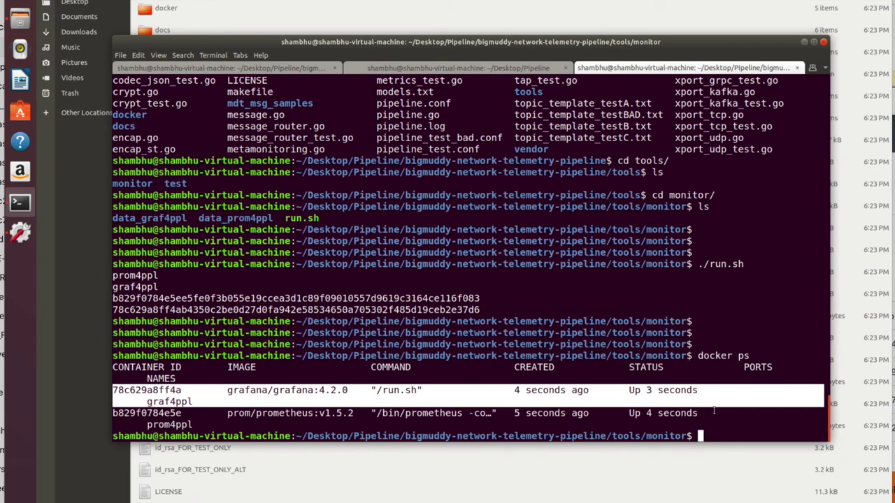
key("Return")
key("Return")
key("Return")
key("Return")
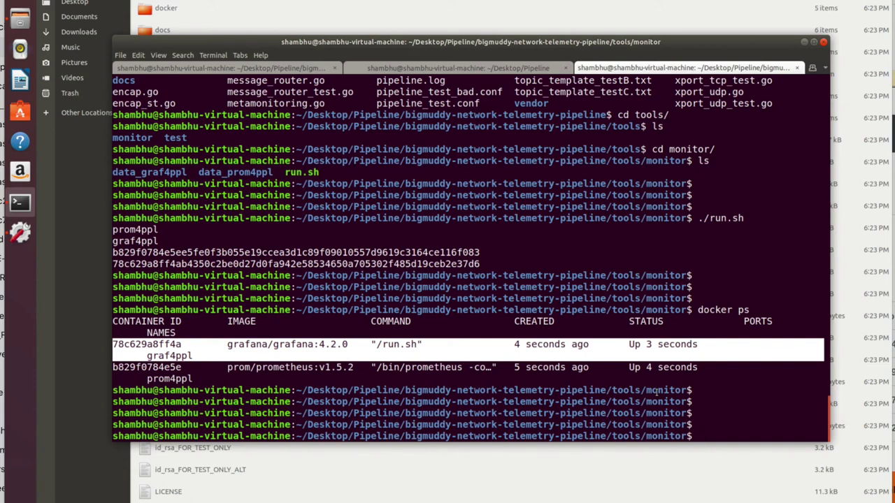
left_click(722, 401)
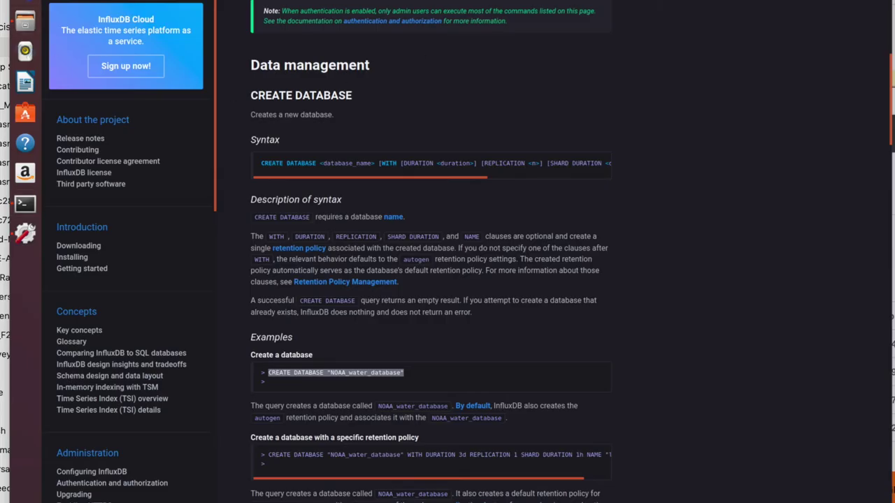
Step: Load Grafana at localhost:3000 in a new Firefox tab
key("ctrl+t")
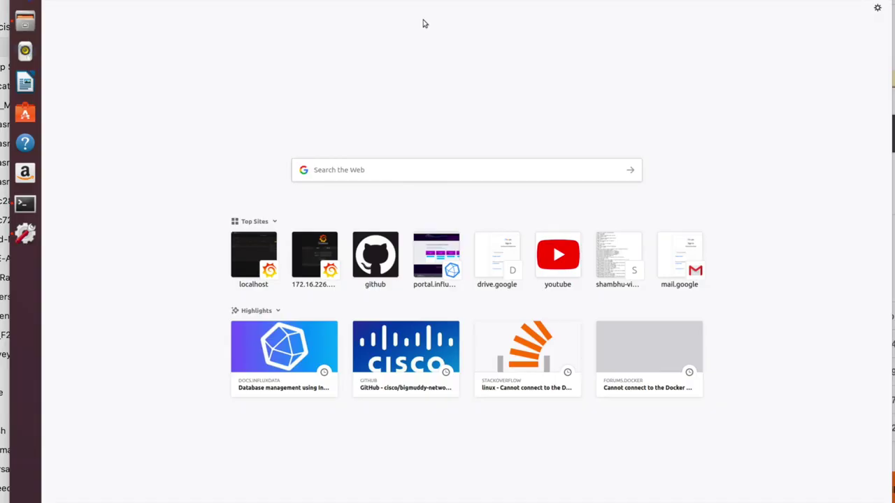
type("localhost:")
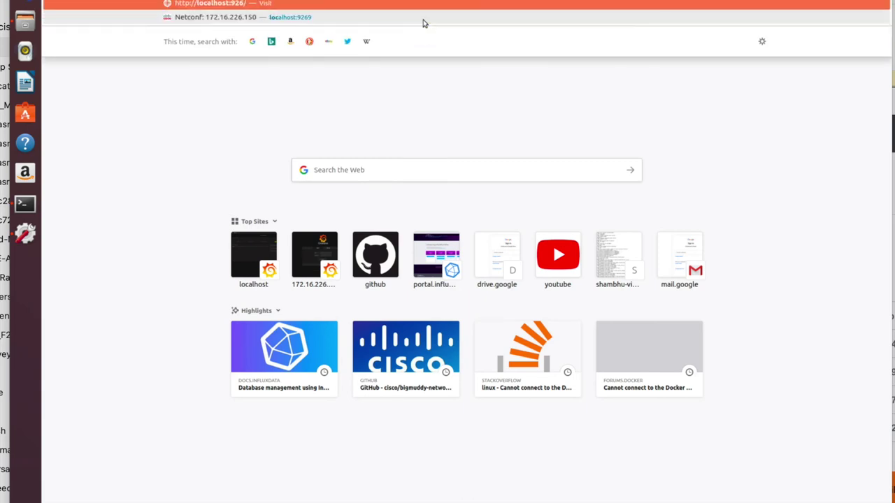
type("3000")
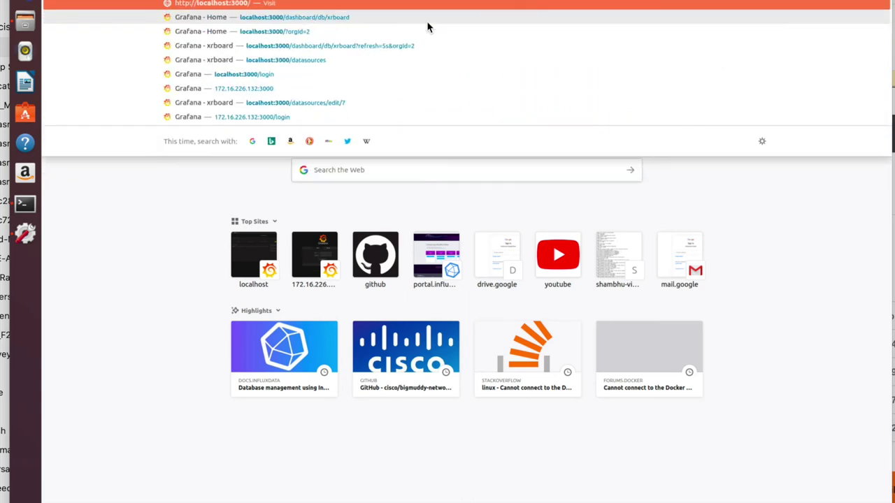
key("Return")
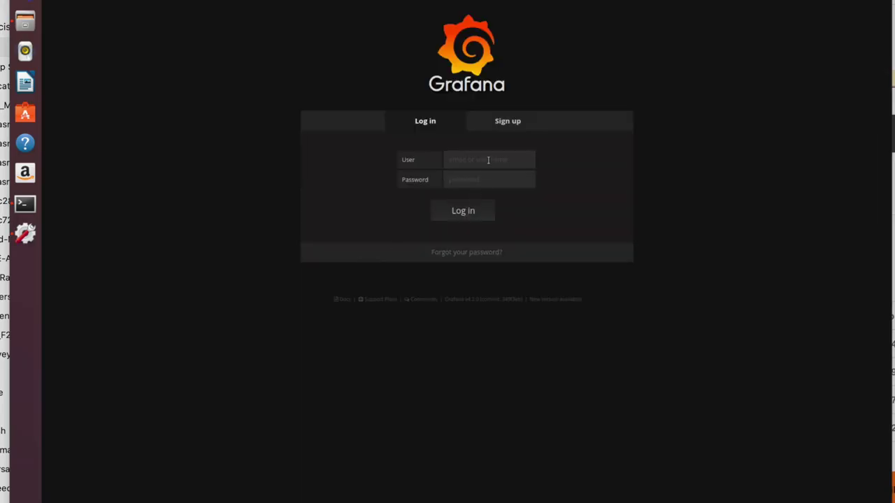
Step: Log in to Grafana using the saved login and password
left_click(490, 161)
type("admin")
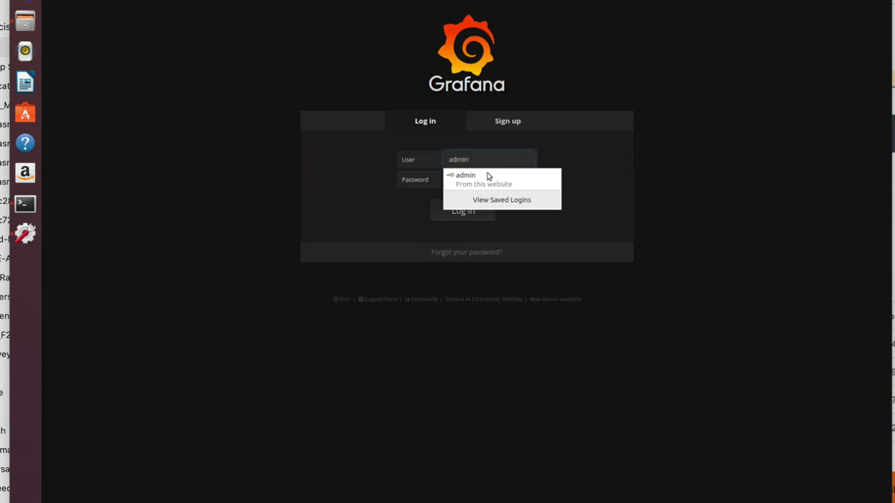
left_click(487, 176)
left_click(470, 212)
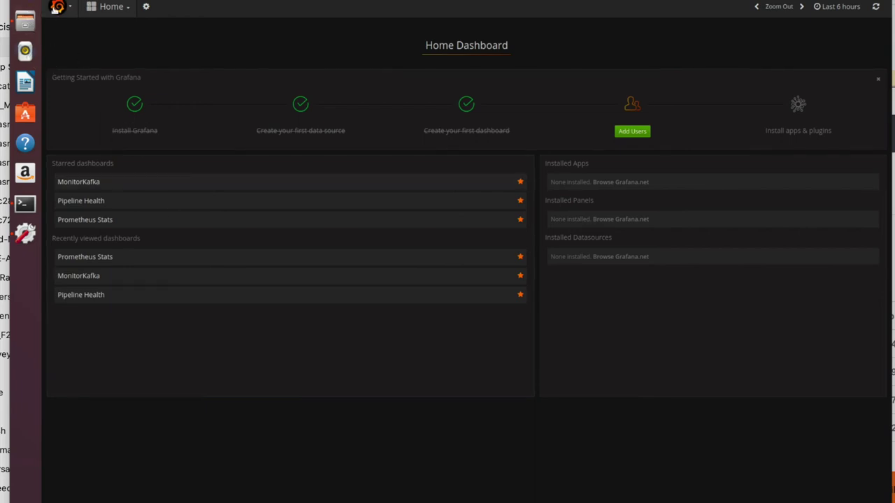
Step: Start adding a new data source of type InfluxDB
left_click(56, 7)
mouse_move(90, 70)
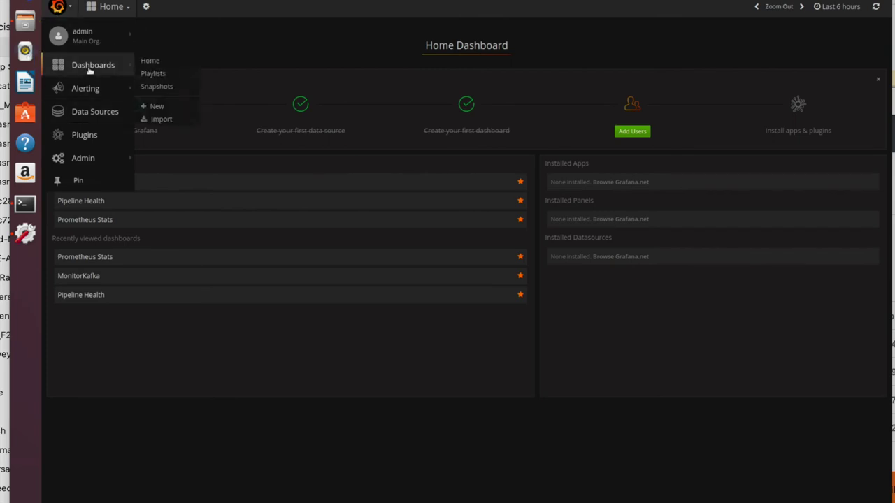
left_click(90, 114)
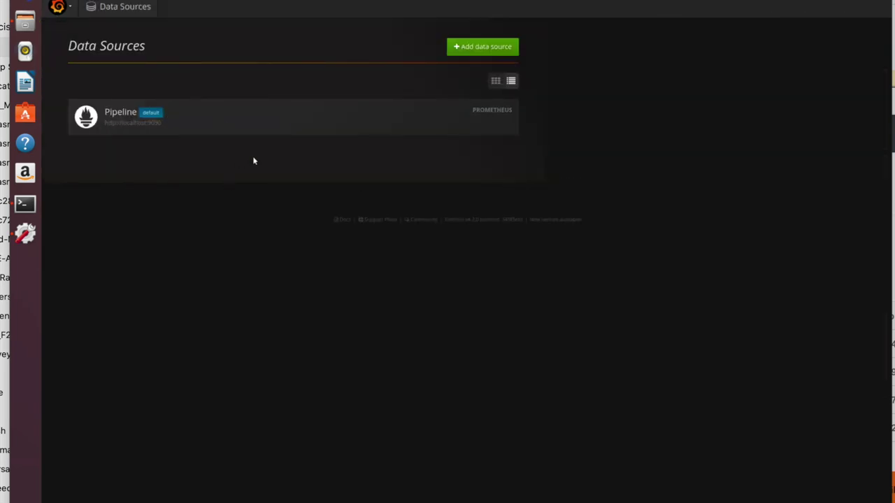
left_click(466, 50)
left_click(155, 127)
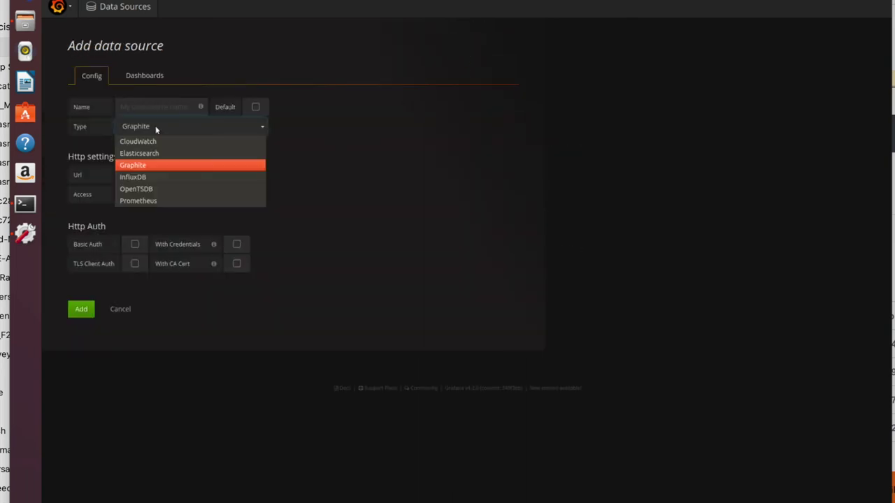
left_click(149, 177)
left_click(355, 137)
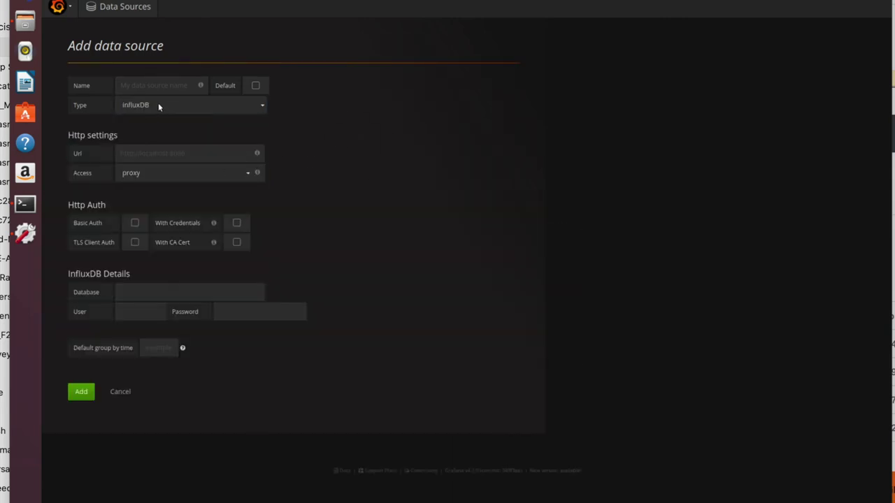
left_click(194, 148)
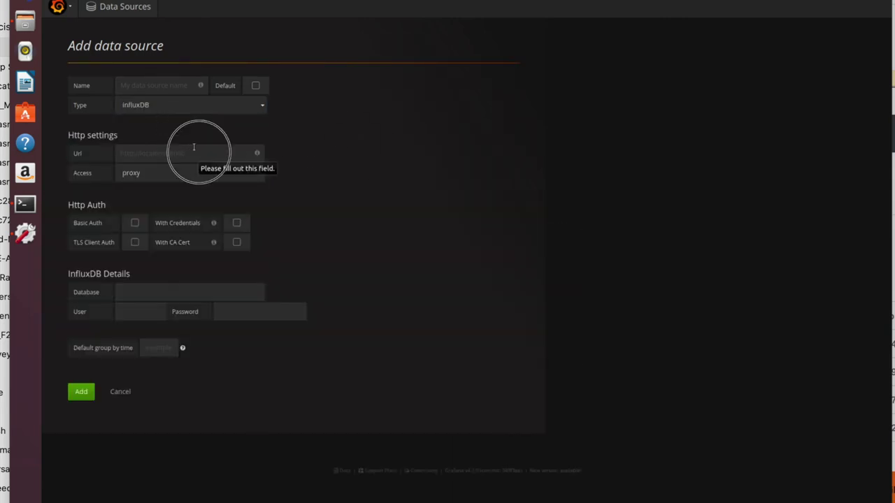
left_click(175, 169)
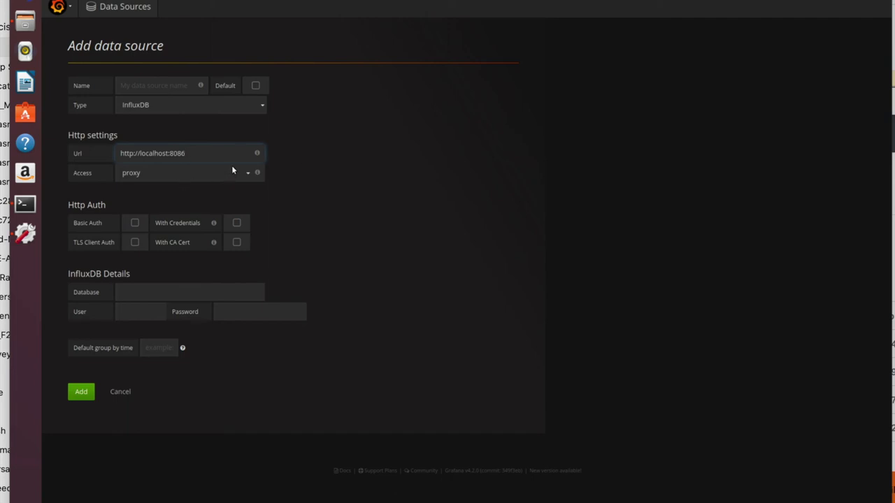
left_click(131, 291)
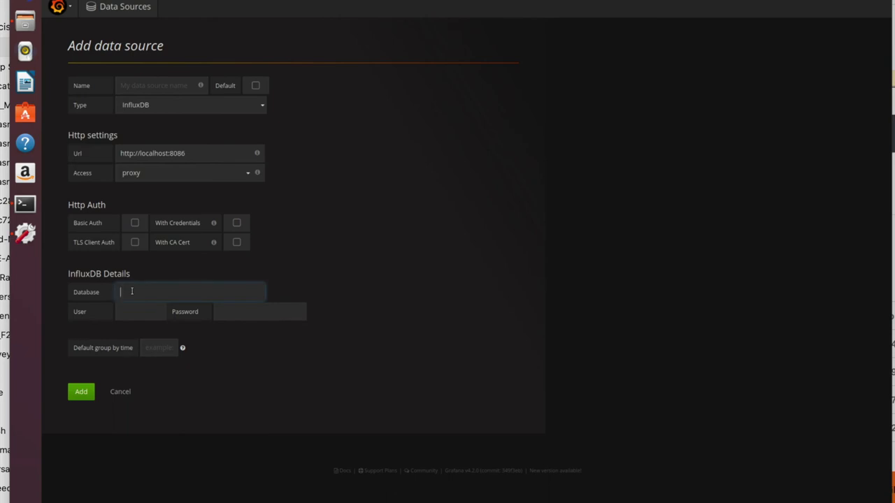
type("mdtdb")
left_click(143, 312)
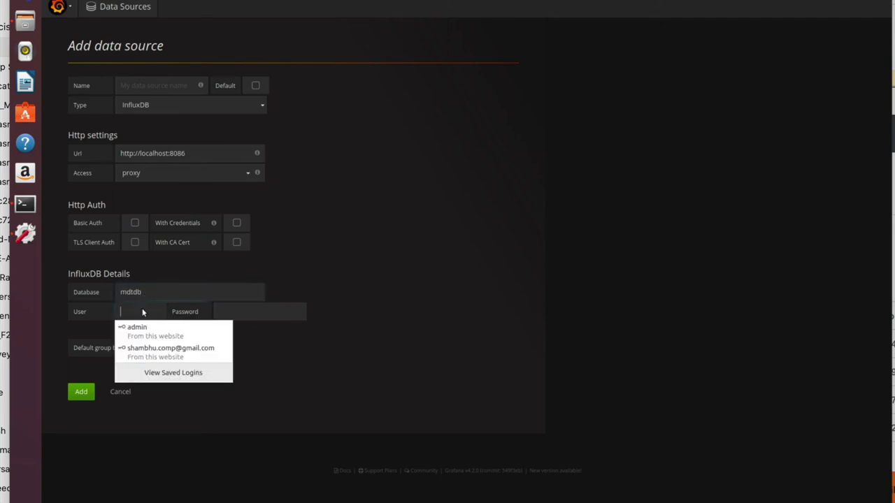
left_click(134, 326)
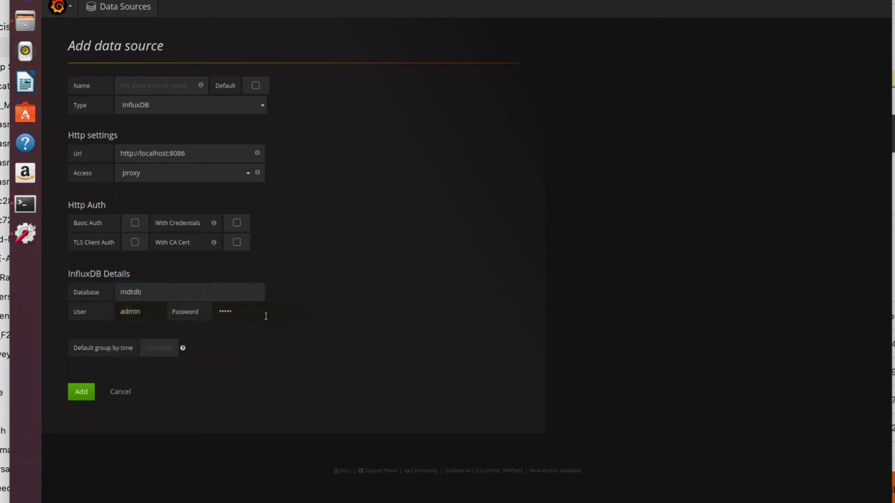
left_click(81, 391)
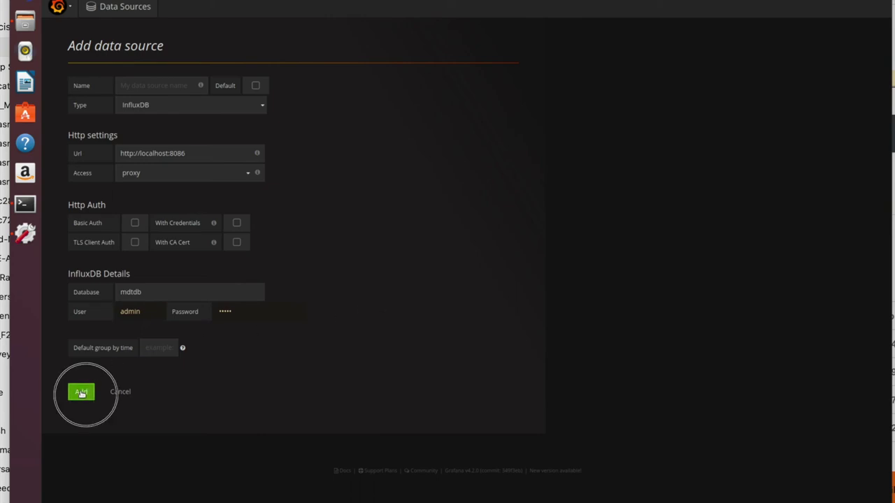
Step: Name the data source InfluxDB, make it default, and save and test it
left_click(153, 82)
type("Inf")
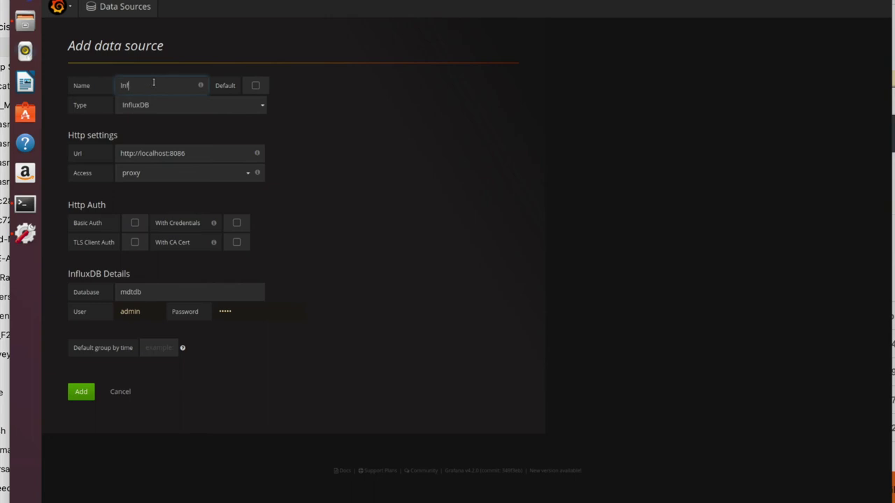
type("luxDB")
left_click(255, 86)
left_click(90, 394)
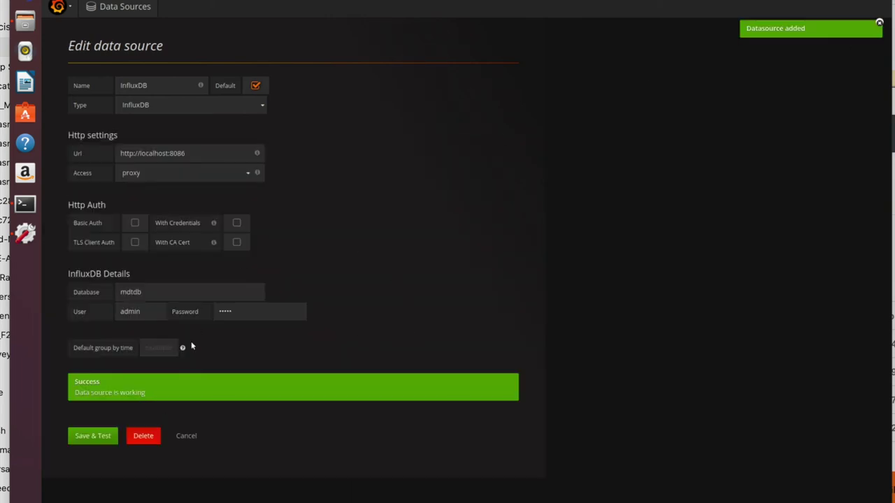
Step: Return to the Home Dashboard from the Grafana menu and open the dashboard picker
left_click_drag(146, 394, 71, 383)
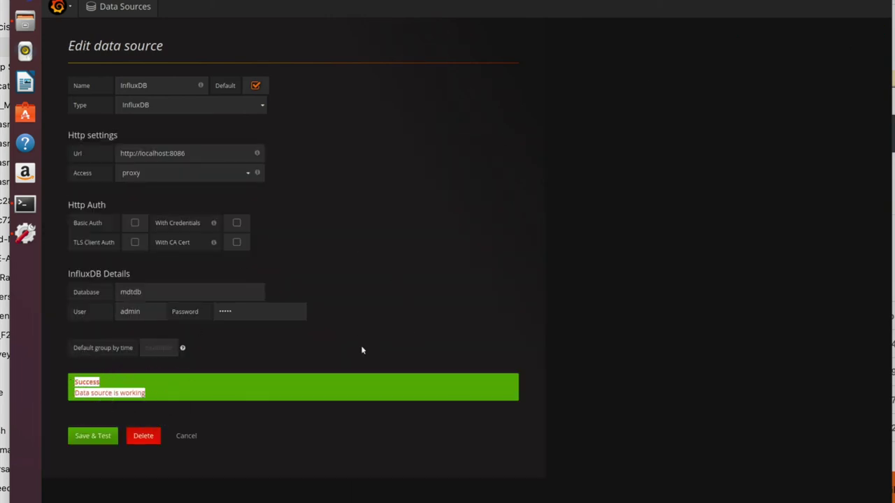
left_click(388, 337)
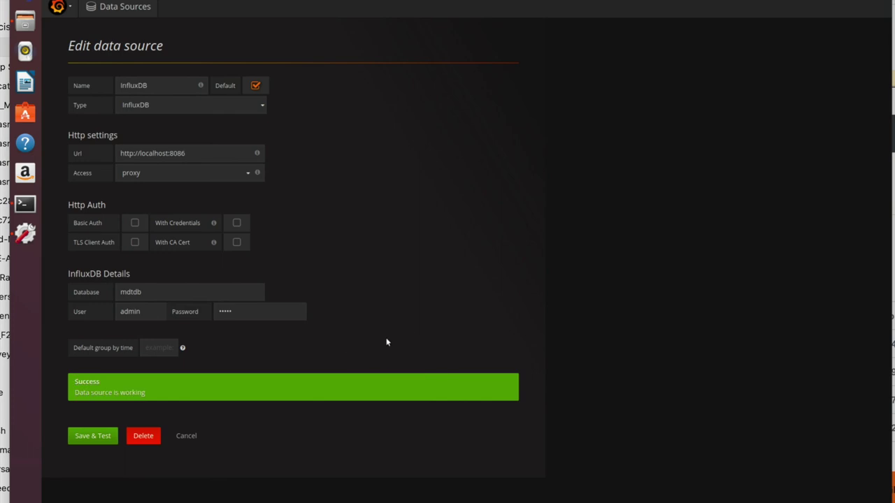
left_click(59, 7)
mouse_move(72, 85)
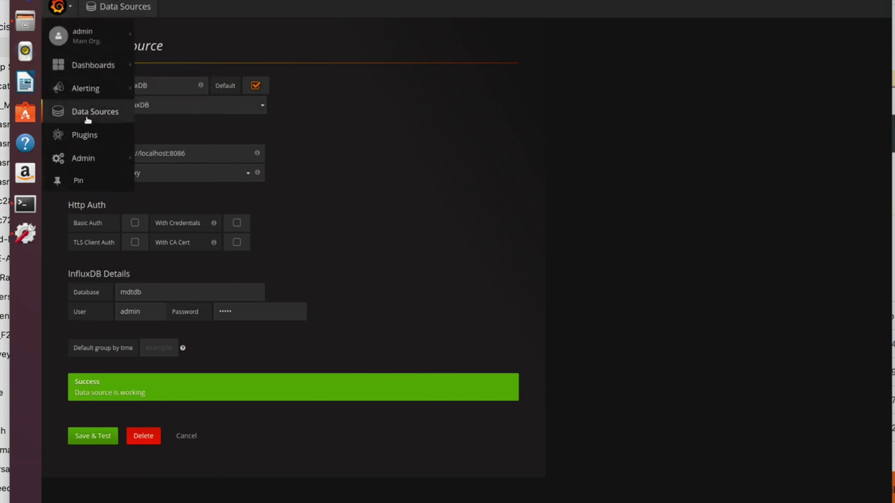
left_click(82, 65)
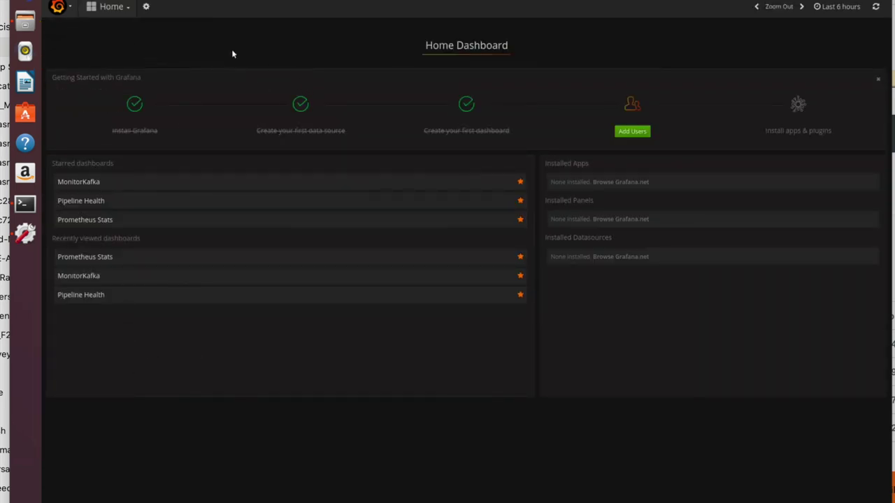
left_click(126, 8)
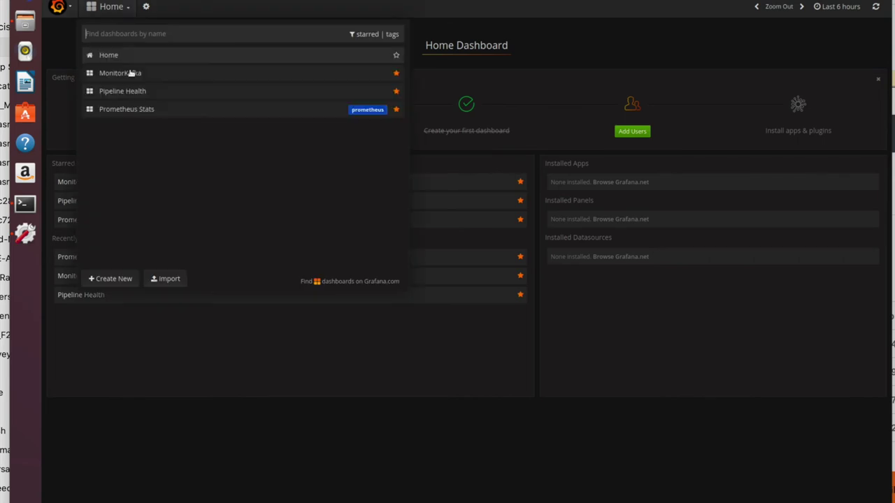
Step: Create a new dashboard with a Graph panel and open the panel for editing
left_click(114, 279)
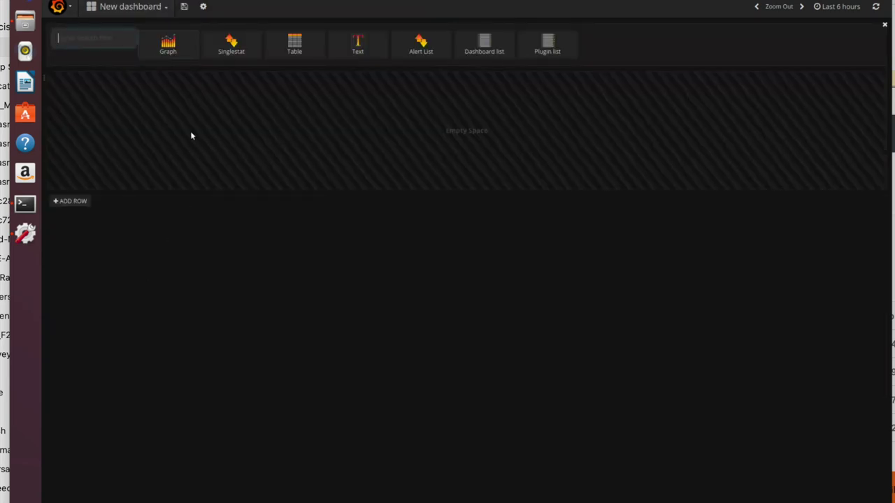
left_click(167, 44)
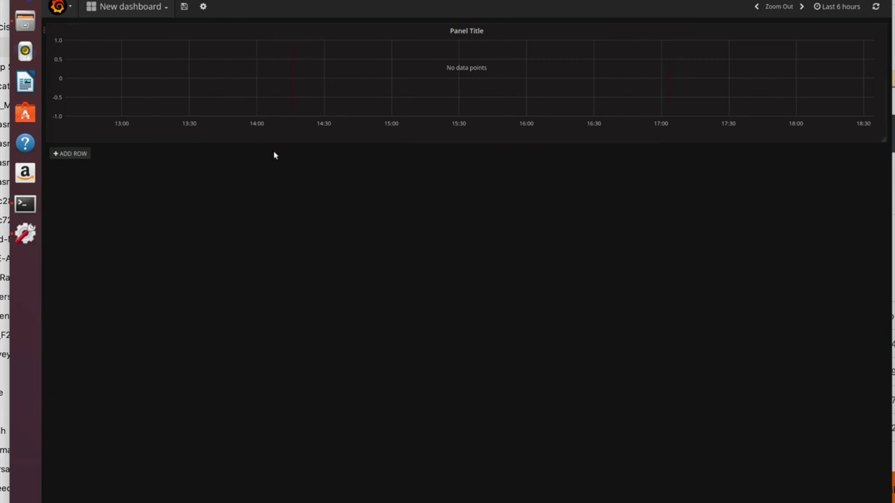
left_click(461, 30)
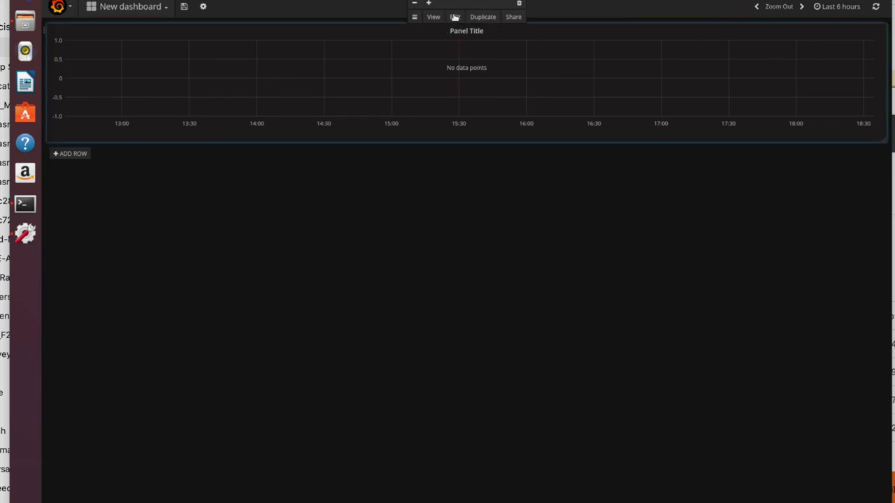
left_click(454, 17)
Step: Build the query to select the ram-memory field from the memory-summary measurement
left_click(168, 321)
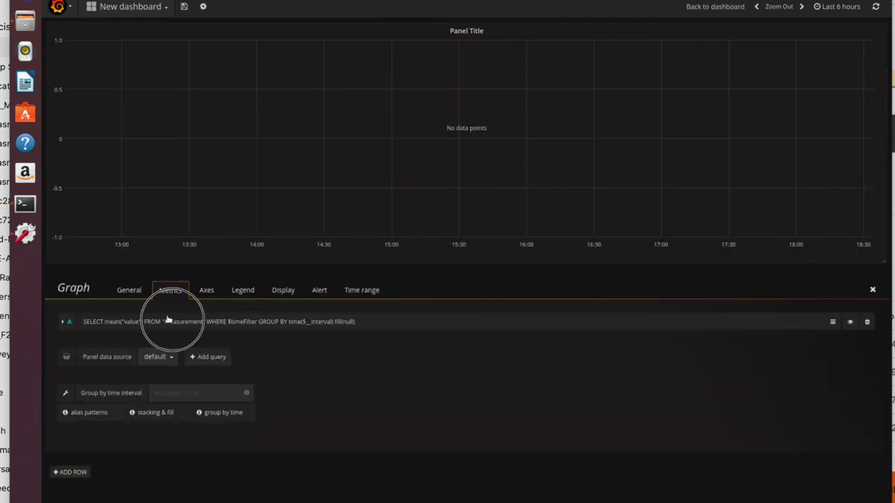
left_click(184, 320)
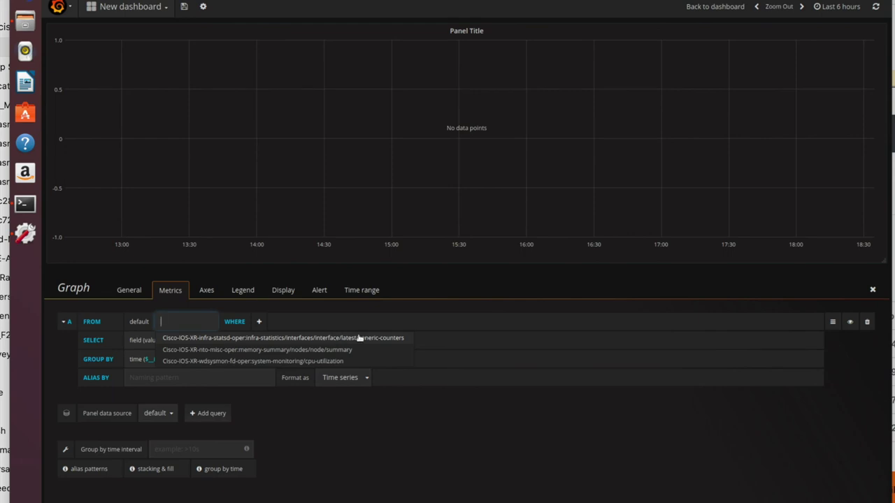
left_click(320, 350)
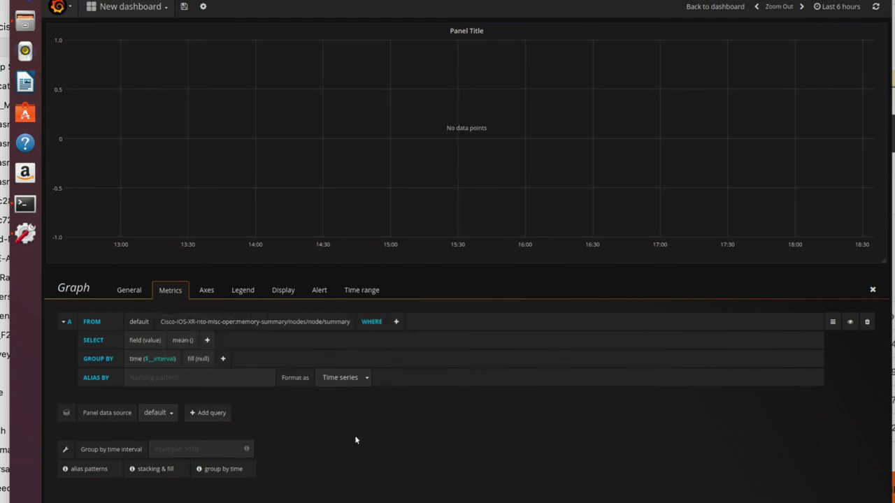
left_click(140, 340)
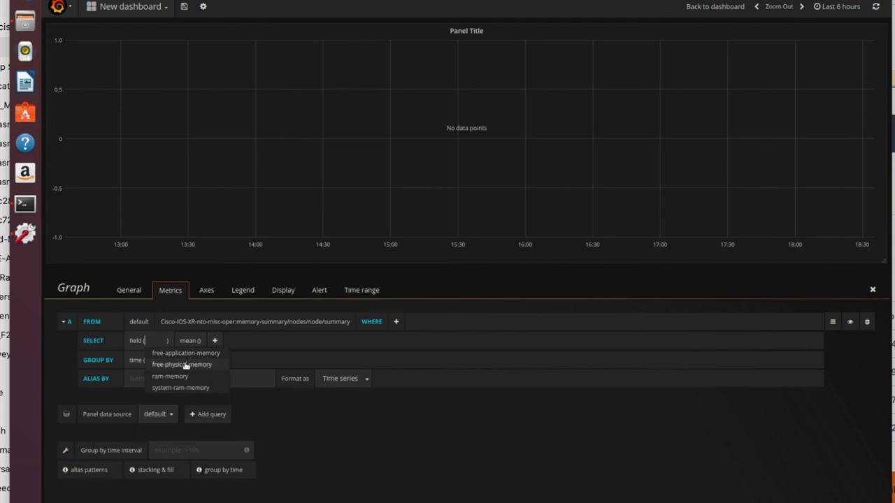
left_click(176, 377)
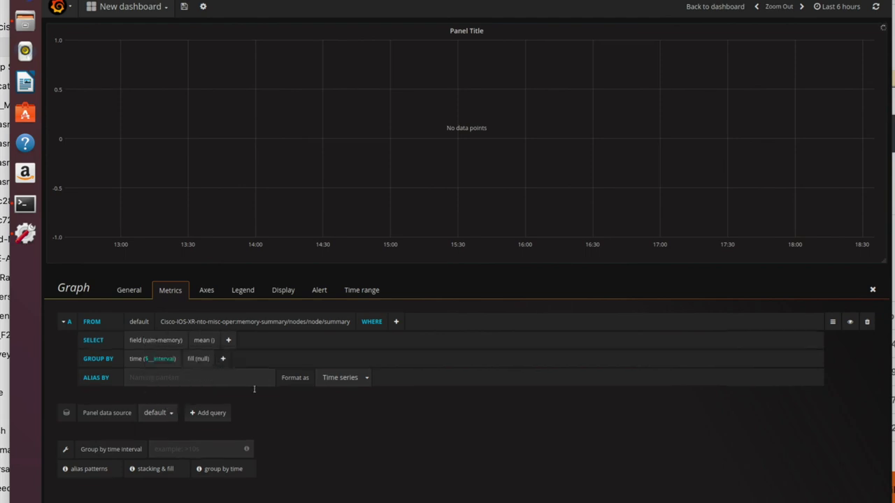
Step: Group the mean ram-memory by time(10s) and fill empty intervals with 0
left_click(202, 339)
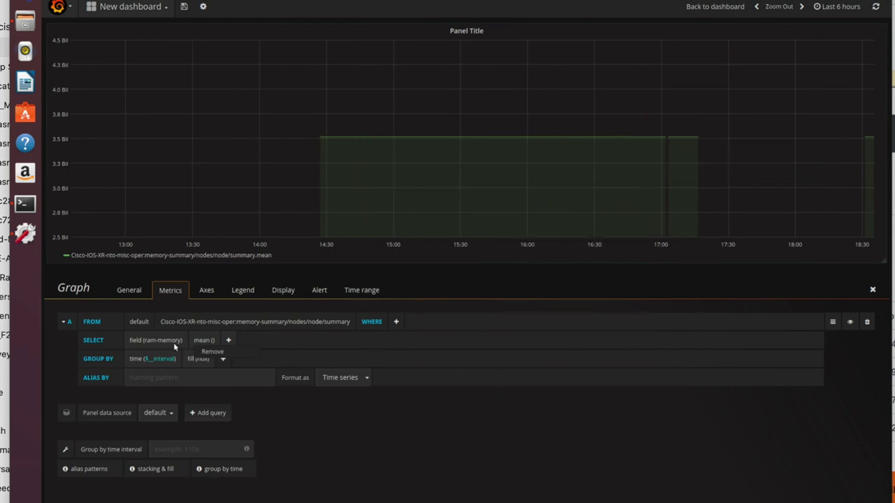
left_click(154, 360)
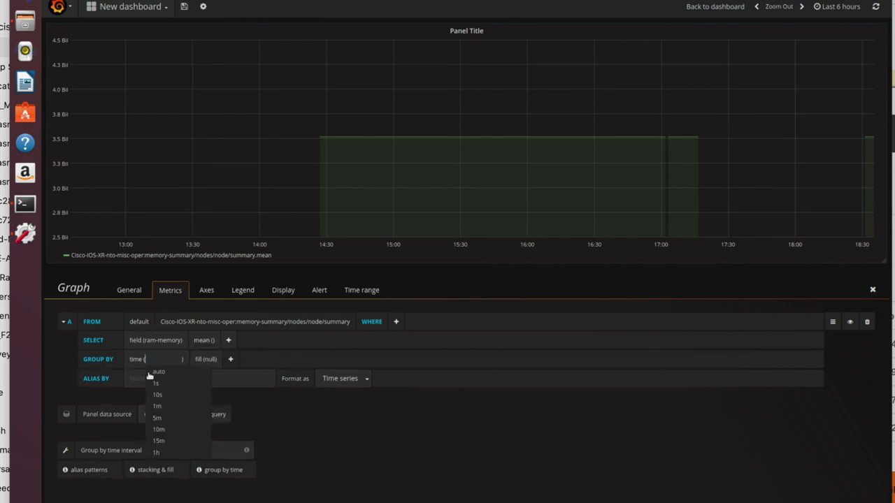
left_click(157, 394)
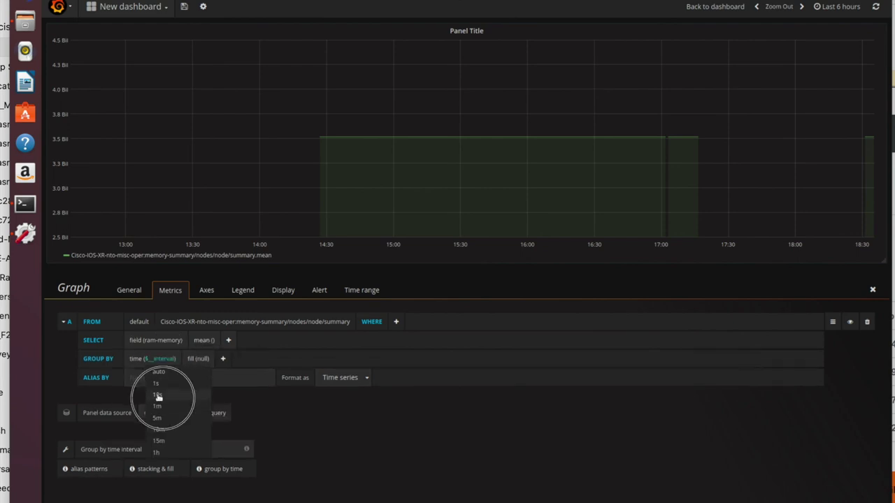
left_click(178, 359)
left_click(186, 397)
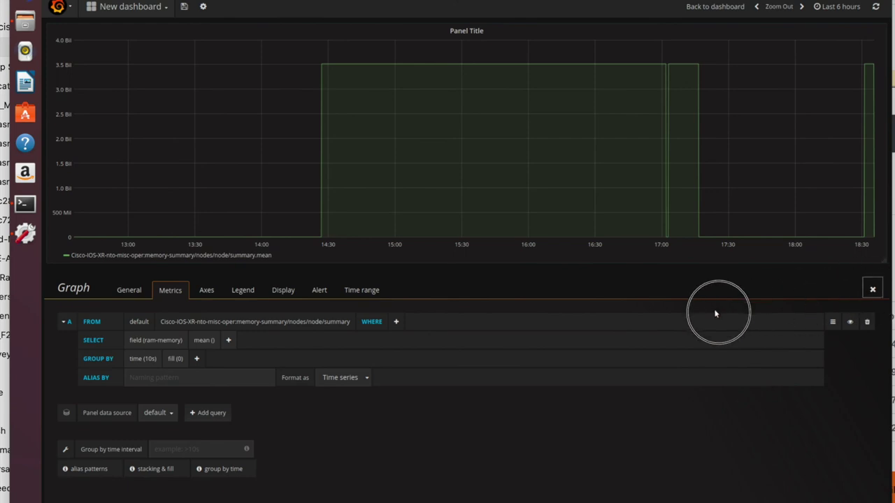
Step: Replace the panel title with 'Memory' in the General settings and close the panel editor
left_click(116, 292)
left_click(65, 330)
key("ctrl+a")
type("memory")
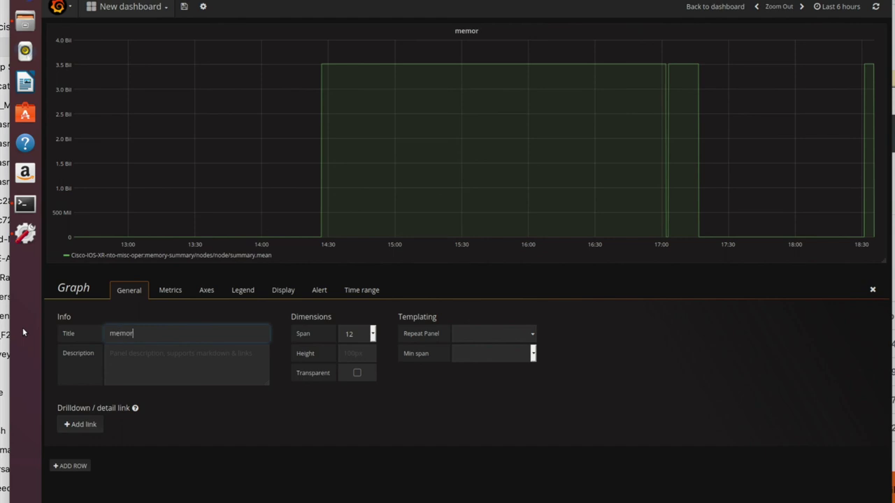
key("Left")
key("Left")
key("Left")
key("Left")
key("Left")
key("BackSpace")
type("M")
left_click(289, 432)
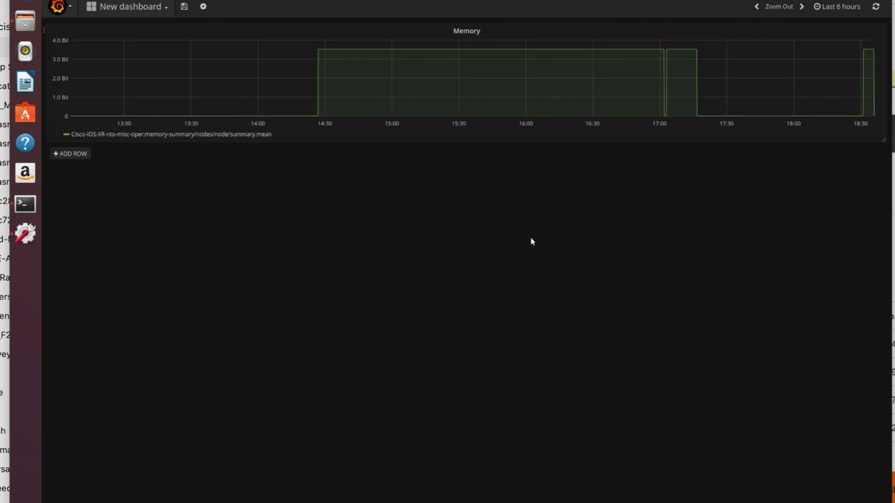
left_click(149, 7)
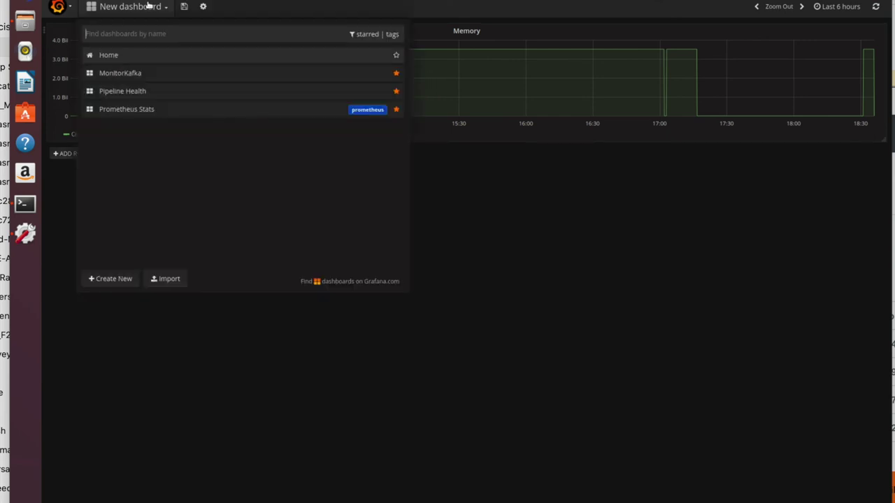
left_click(307, 362)
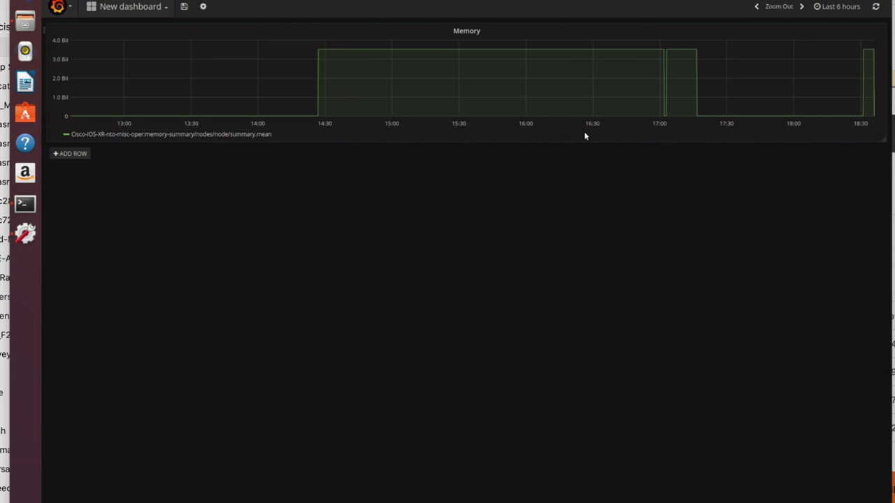
left_click(61, 7)
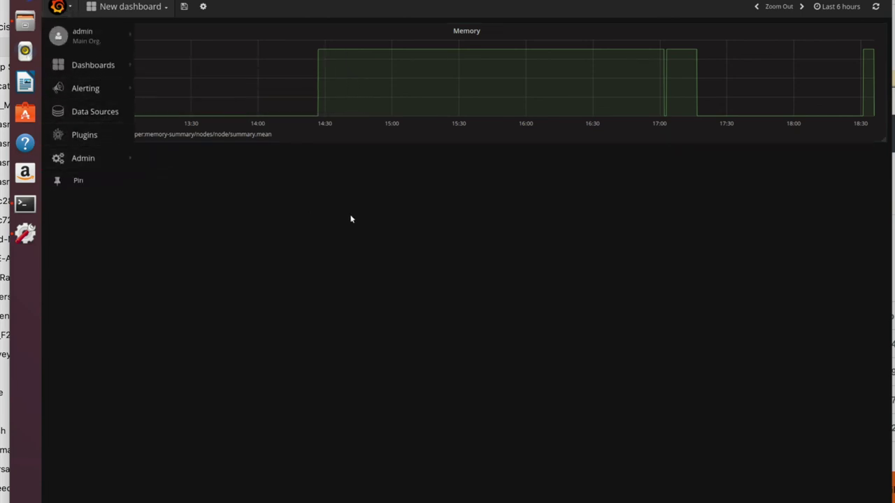
left_click(393, 211)
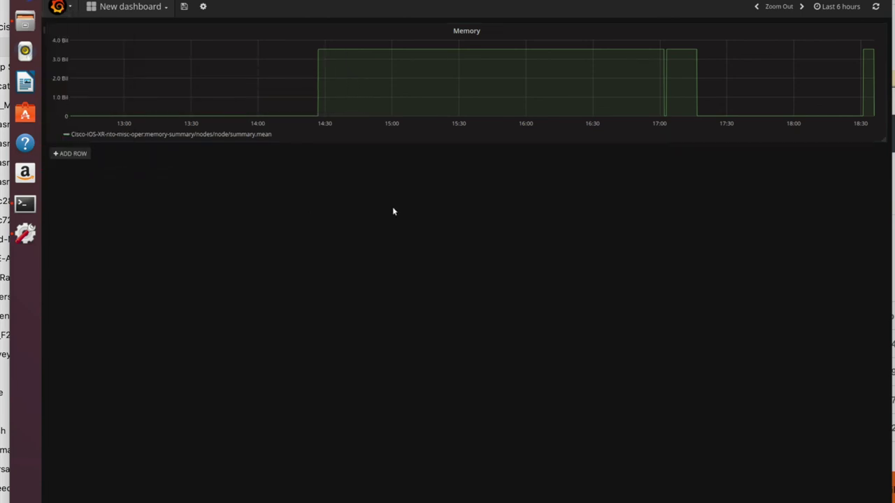